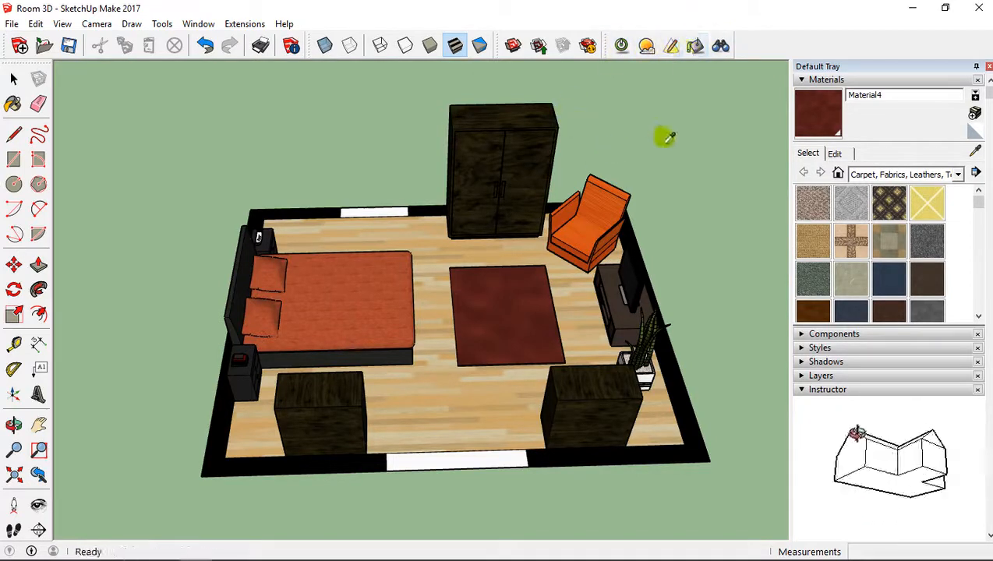
# - Open the Template Material editor and sample the orange bedspread's material on the bed for editing
pyautogui.moveTo(665, 138); pyautogui.dragTo(627, 86, button='middle')
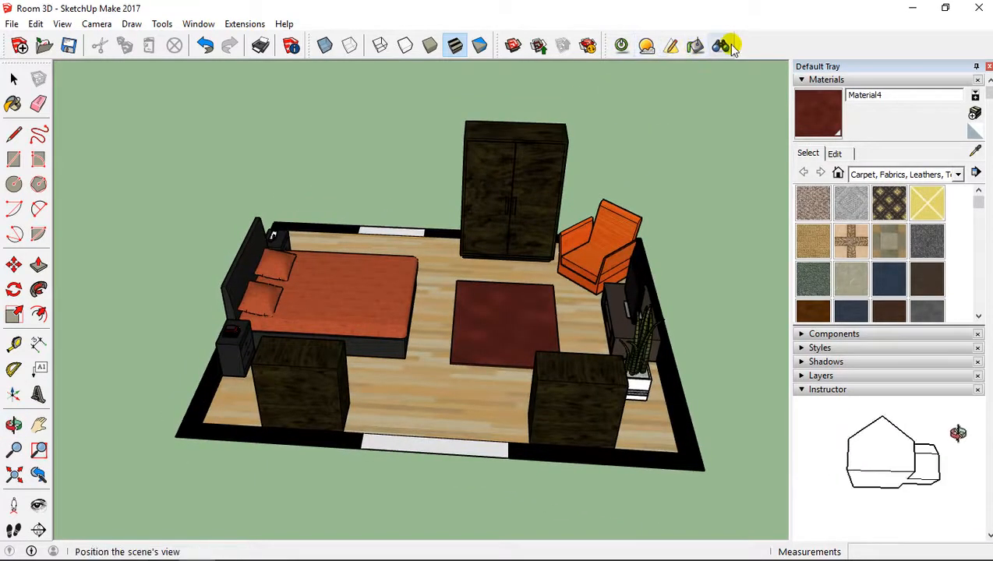
pyautogui.moveTo(437, 280); pyautogui.dragTo(485, 251, button='middle')
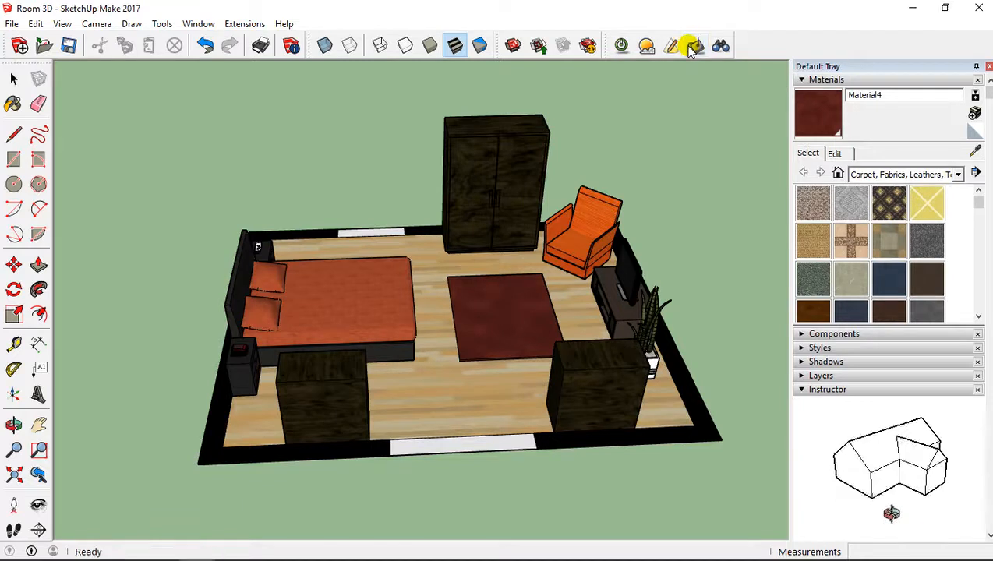
pyautogui.click(690, 48)
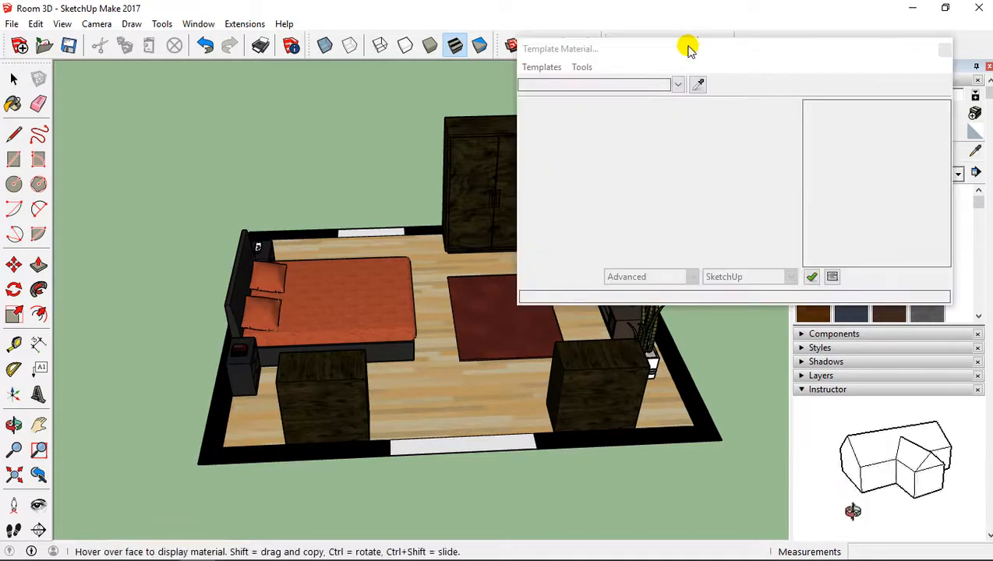
pyautogui.click(697, 85)
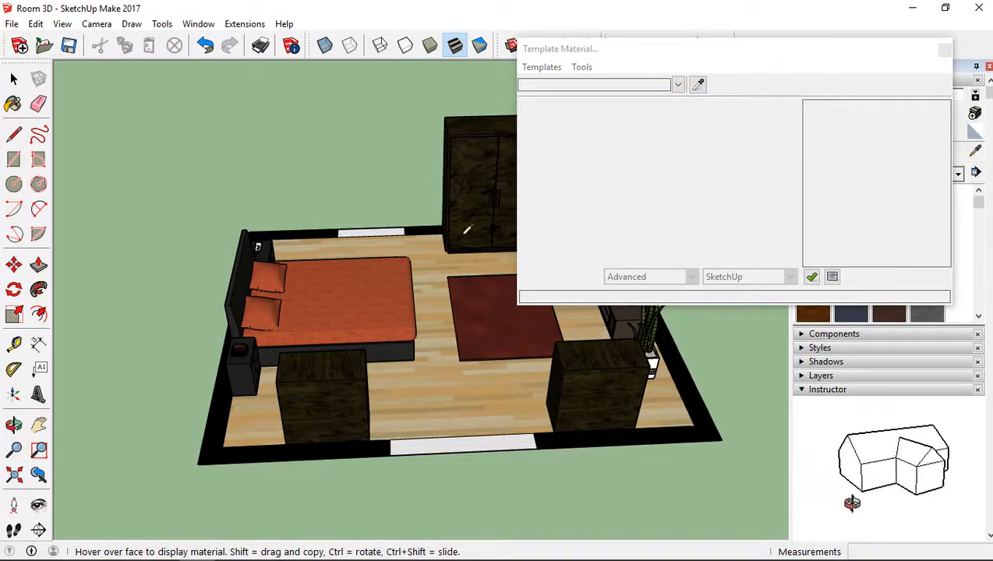
pyautogui.moveTo(353, 277); pyautogui.dragTo(376, 266, button='middle')
pyautogui.scroll(2, 343, 282)
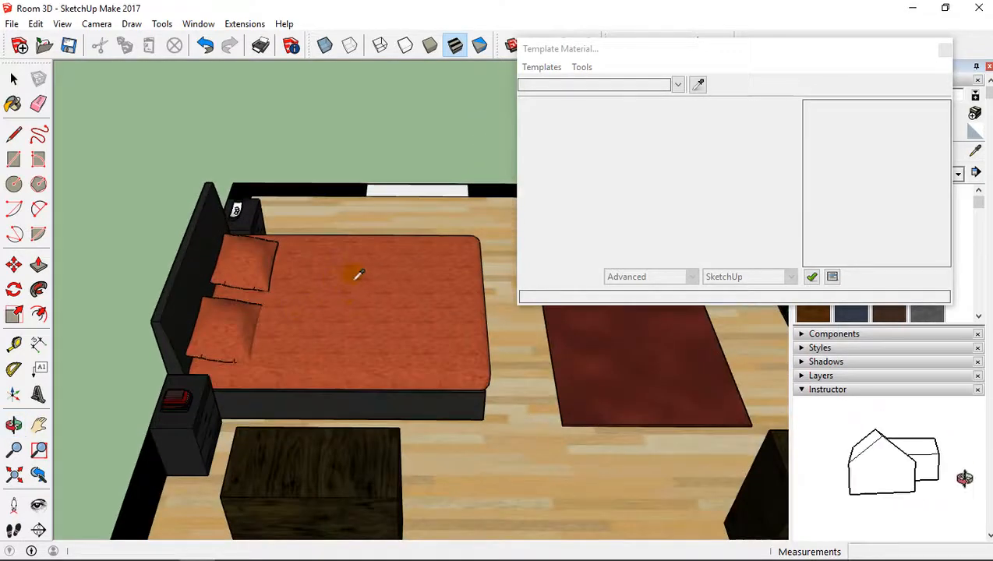
pyautogui.moveTo(320, 291); pyautogui.dragTo(331, 315, button='middle')
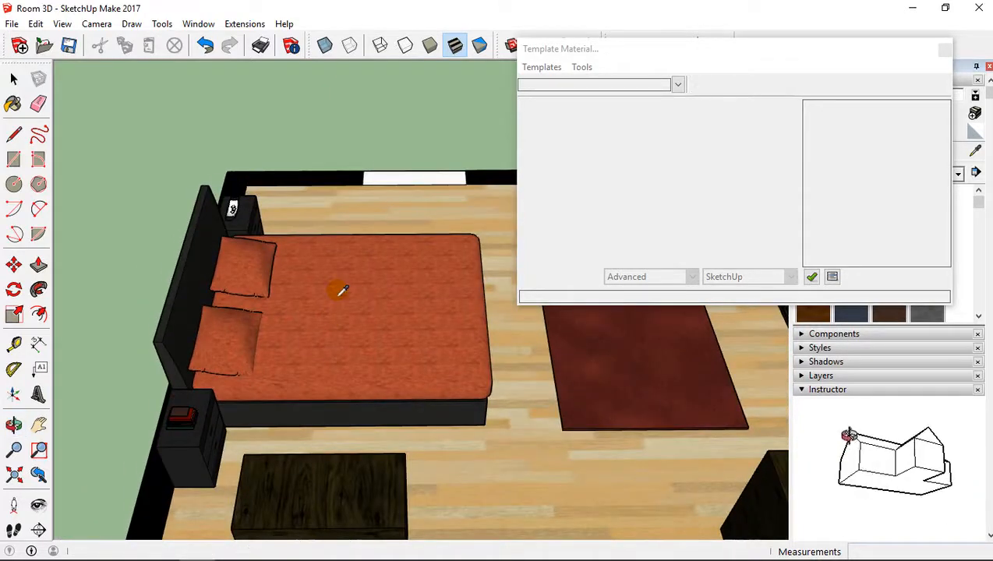
pyautogui.click(343, 290)
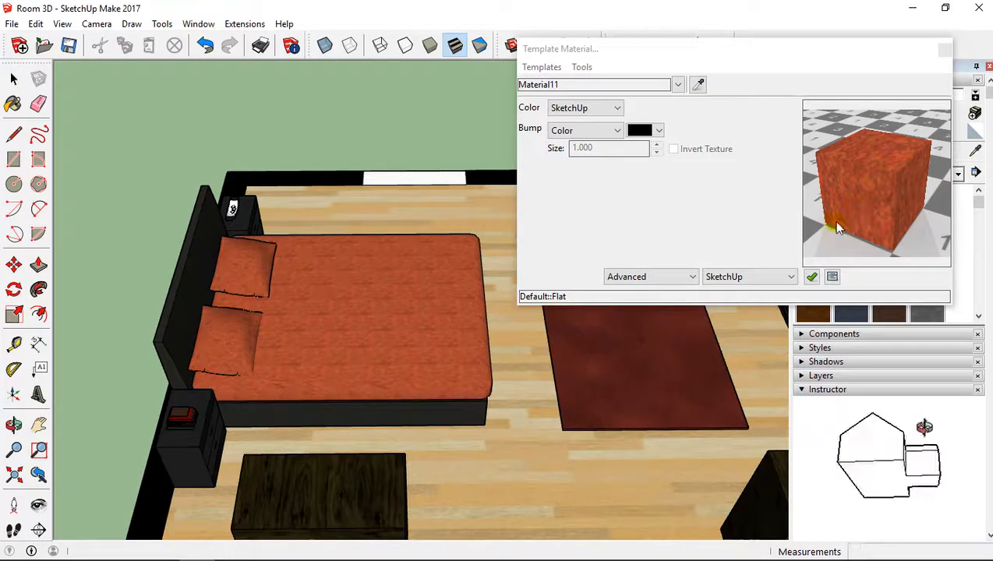
# - Try the Studio - Basic, Ball-In-Cube and cube - 8 ft preview scenes for the bedspread material, and restore cube - 1 ft
pyautogui.click(832, 276)
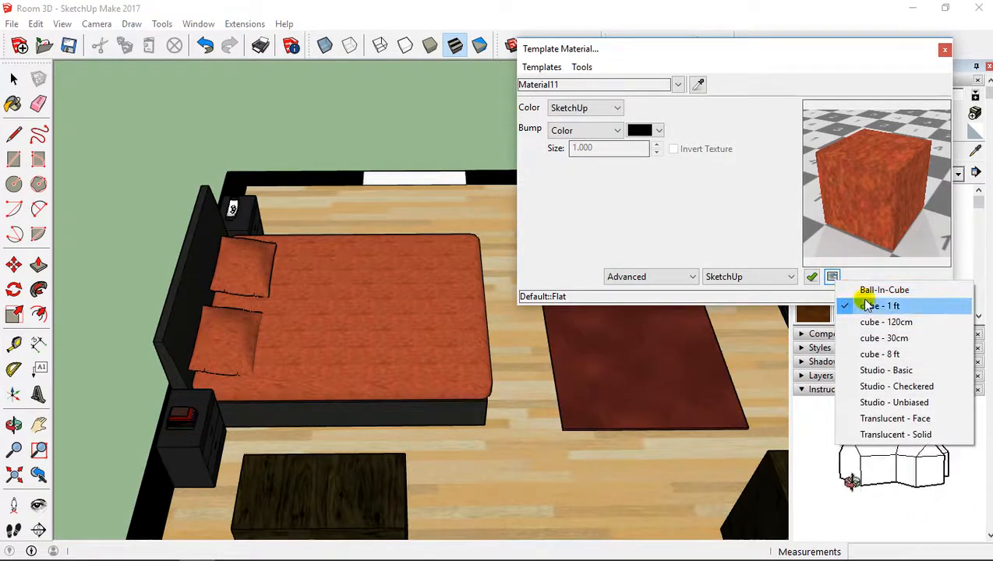
pyautogui.click(886, 370)
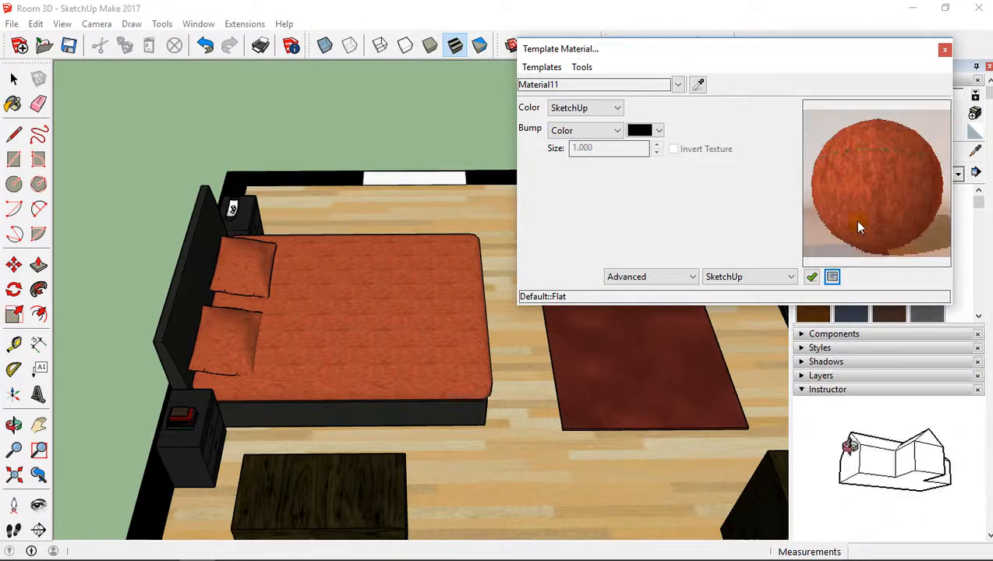
pyautogui.click(831, 277)
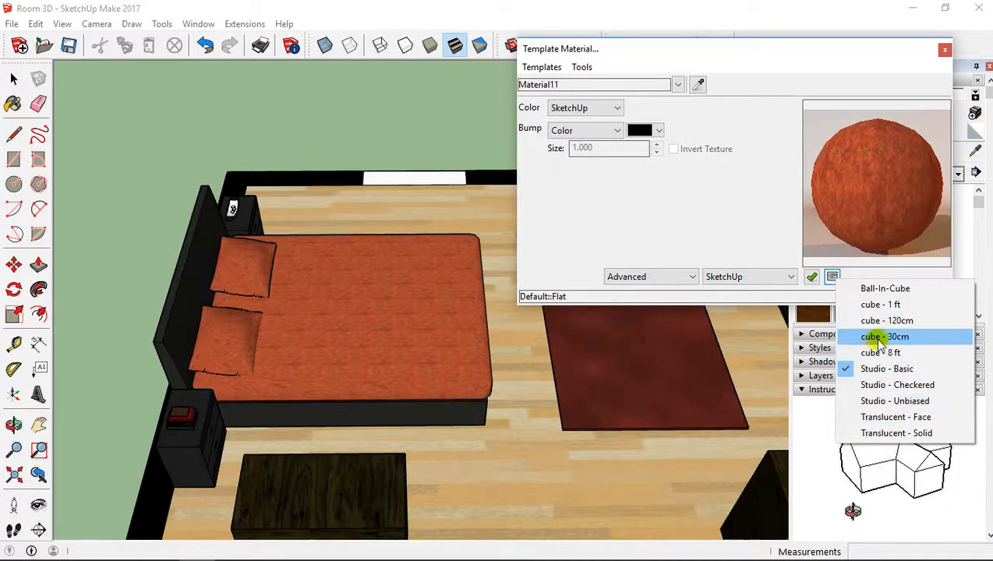
pyautogui.click(879, 289)
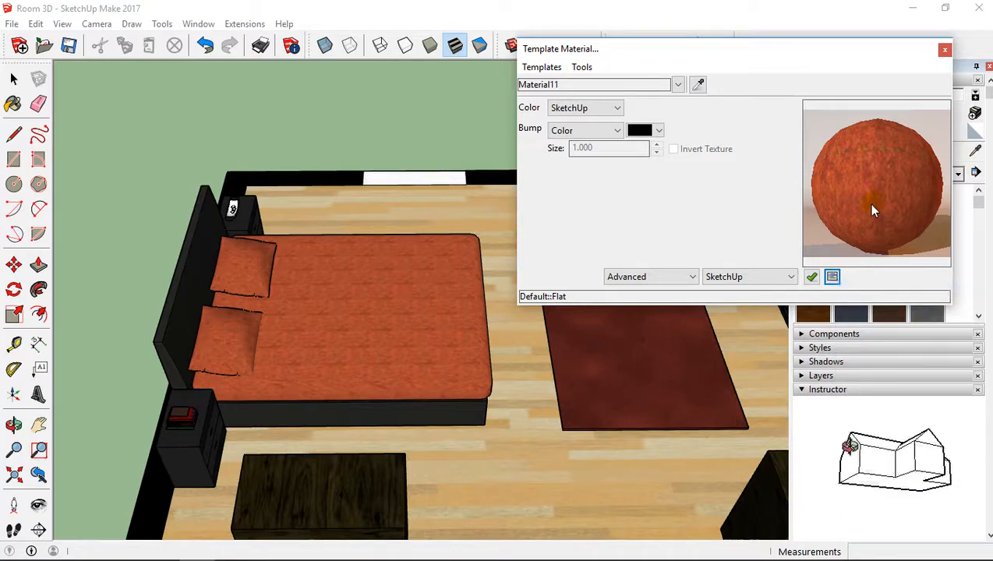
pyautogui.click(831, 277)
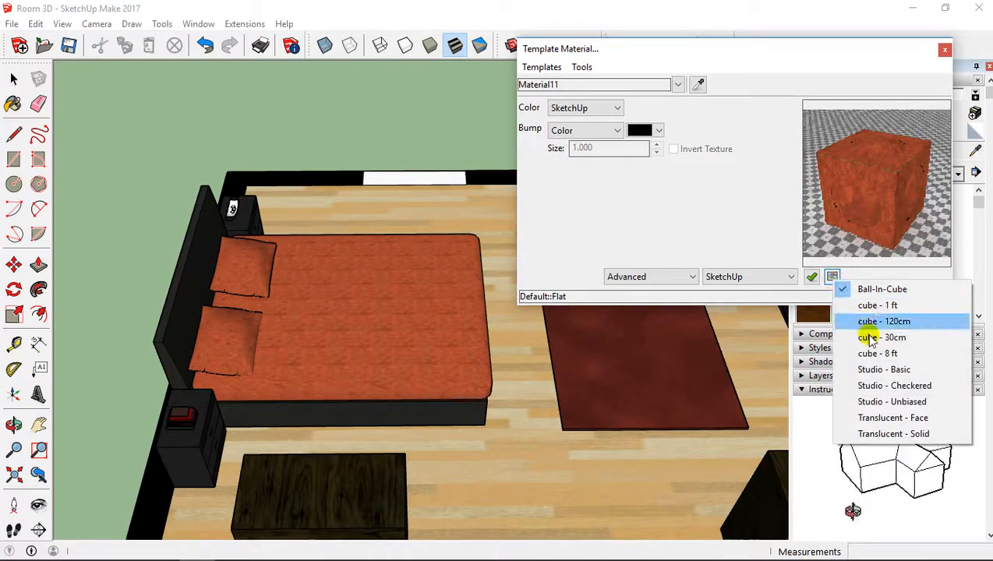
pyautogui.click(877, 353)
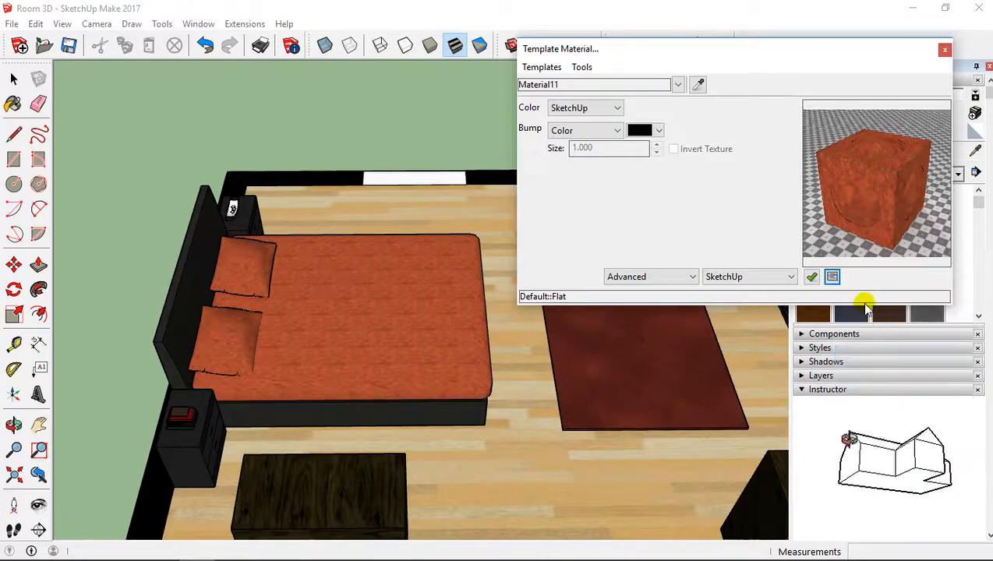
pyautogui.click(831, 278)
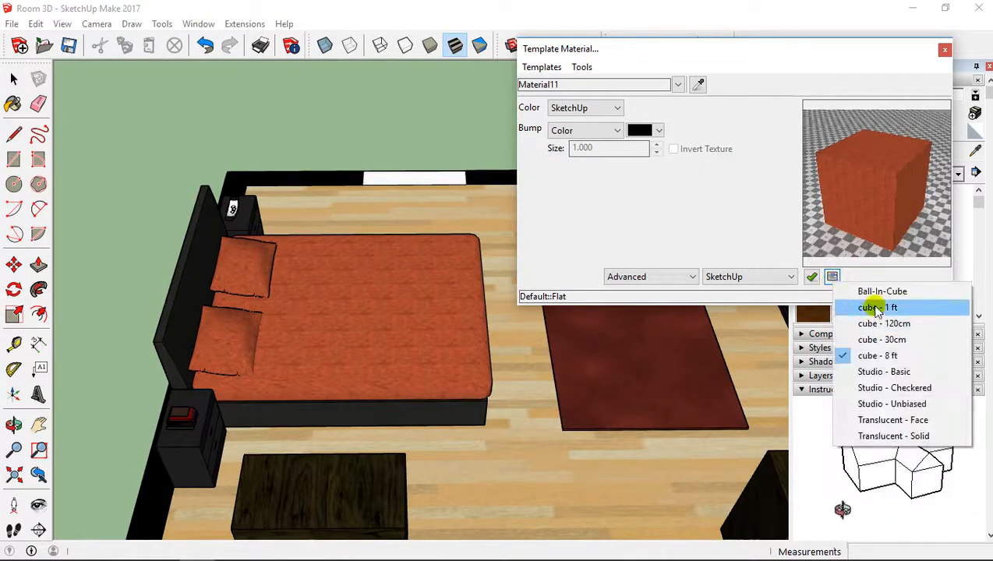
pyautogui.click(877, 307)
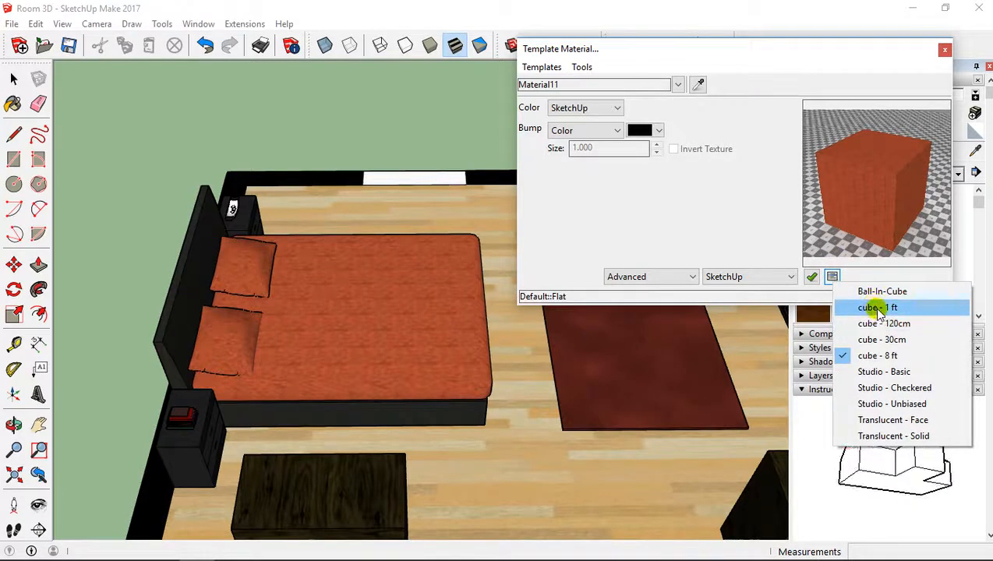
pyautogui.click(876, 308)
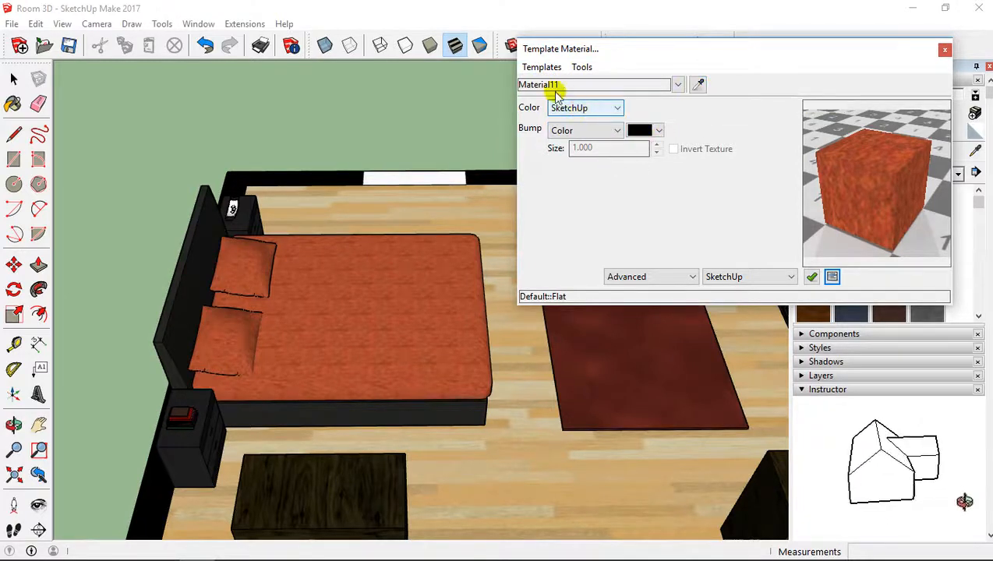
# - Apply the Carpet template from the Textiles category to the bedspread material
pyautogui.click(541, 68)
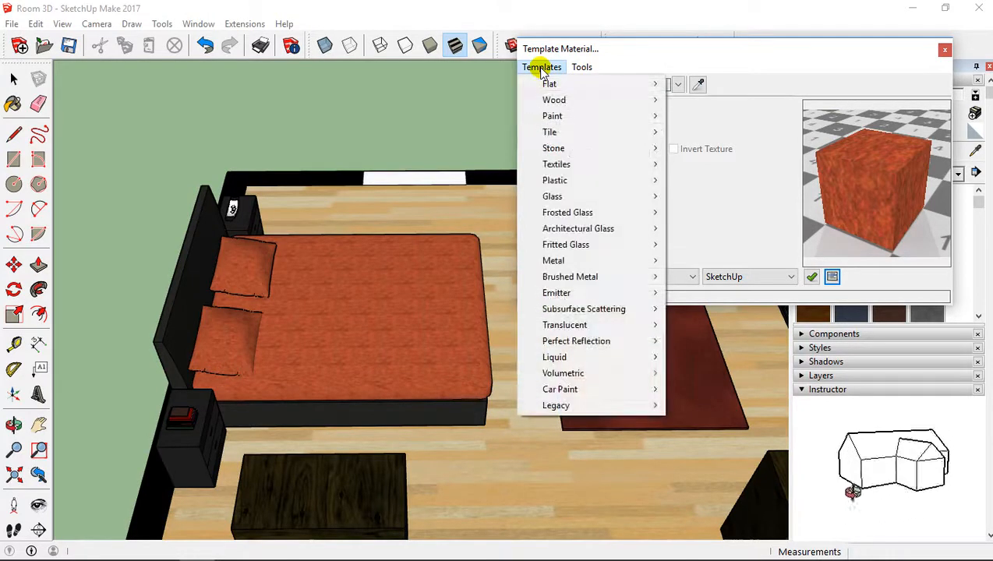
pyautogui.click(629, 54)
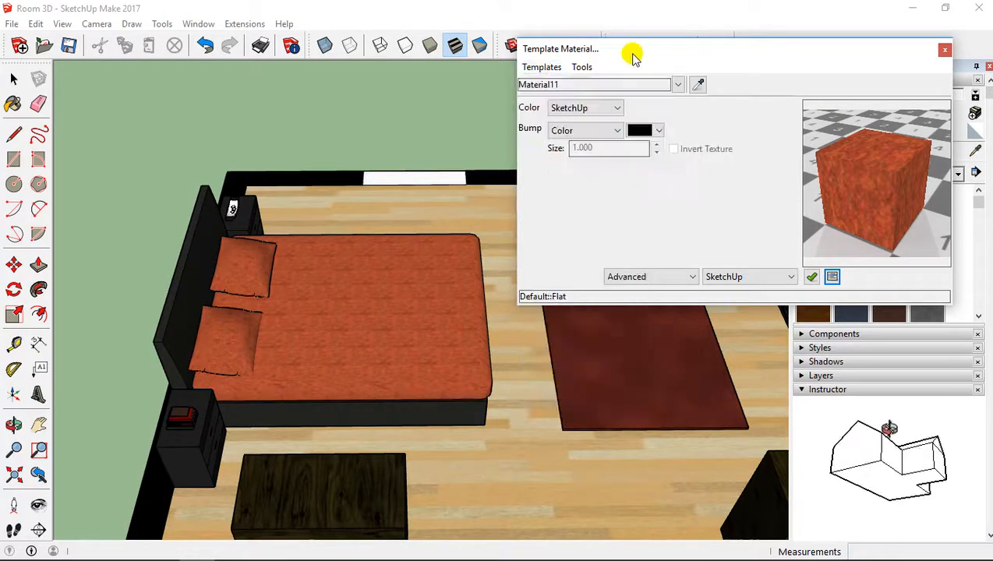
pyautogui.click(540, 68)
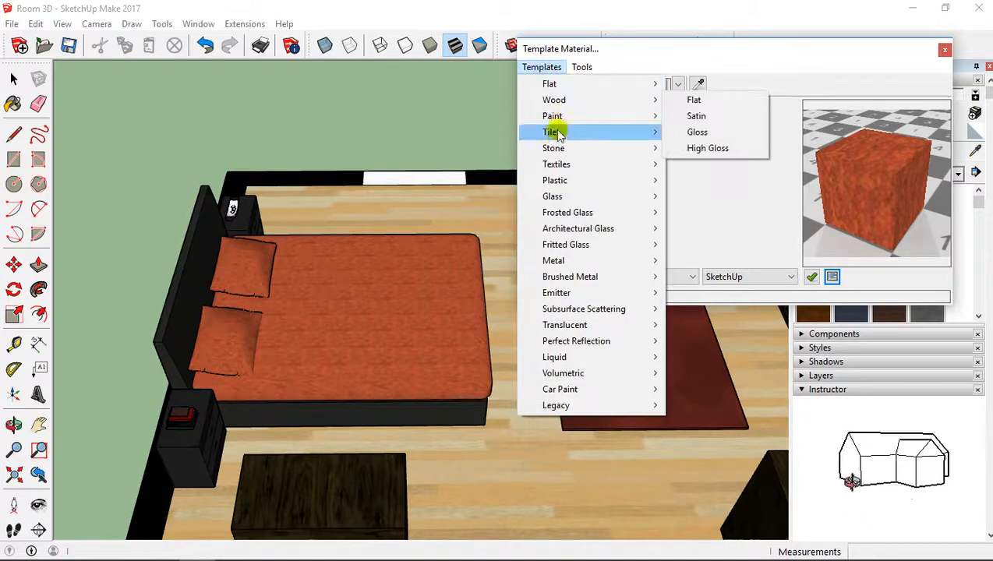
pyautogui.moveTo(562, 170)
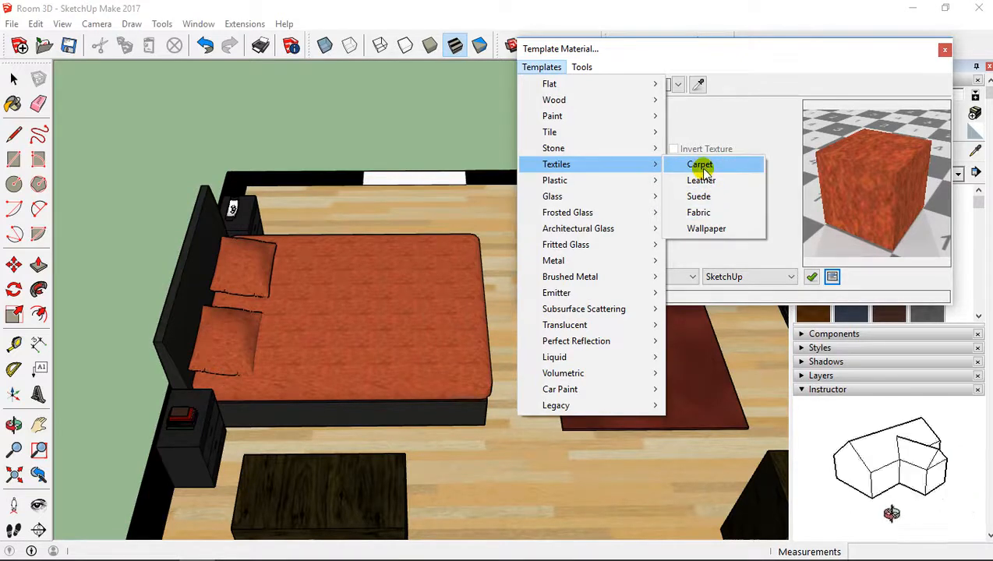
pyautogui.click(541, 67)
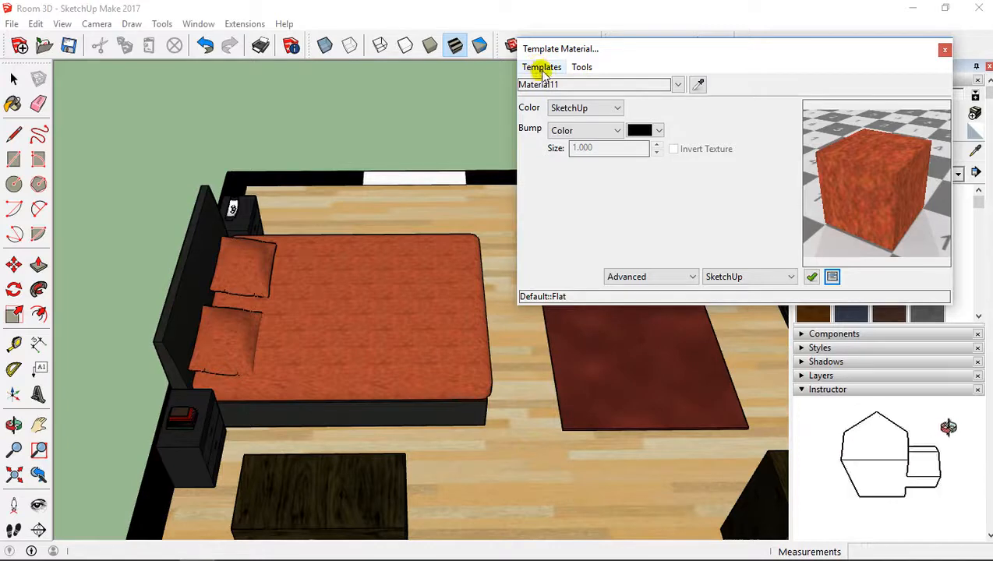
pyautogui.click(544, 68)
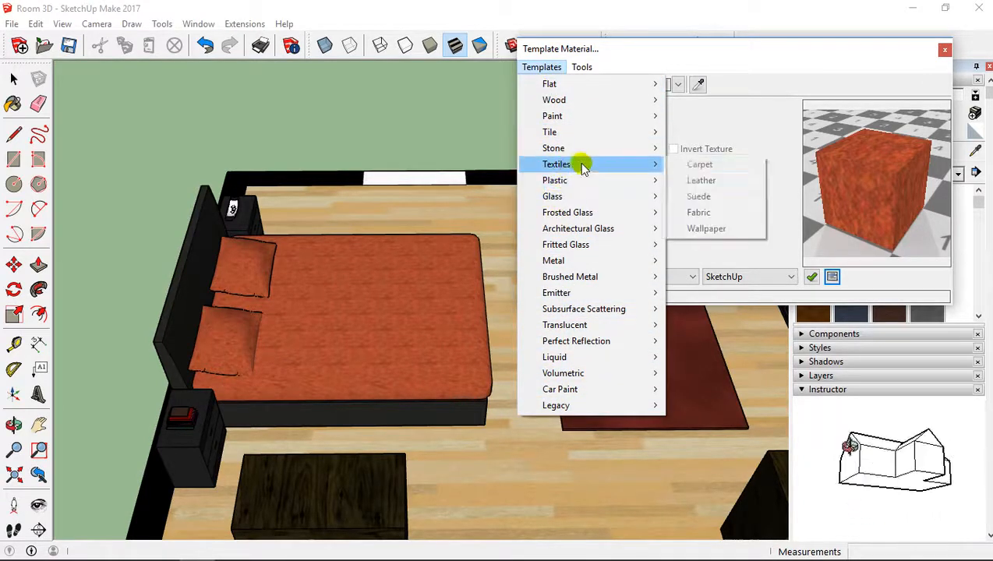
pyautogui.click(698, 165)
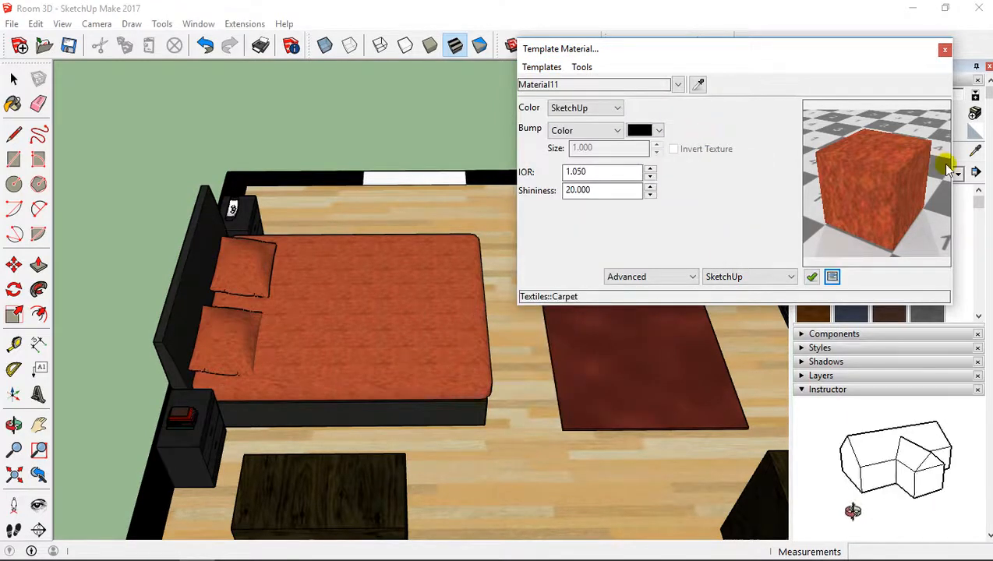
pyautogui.click(860, 166)
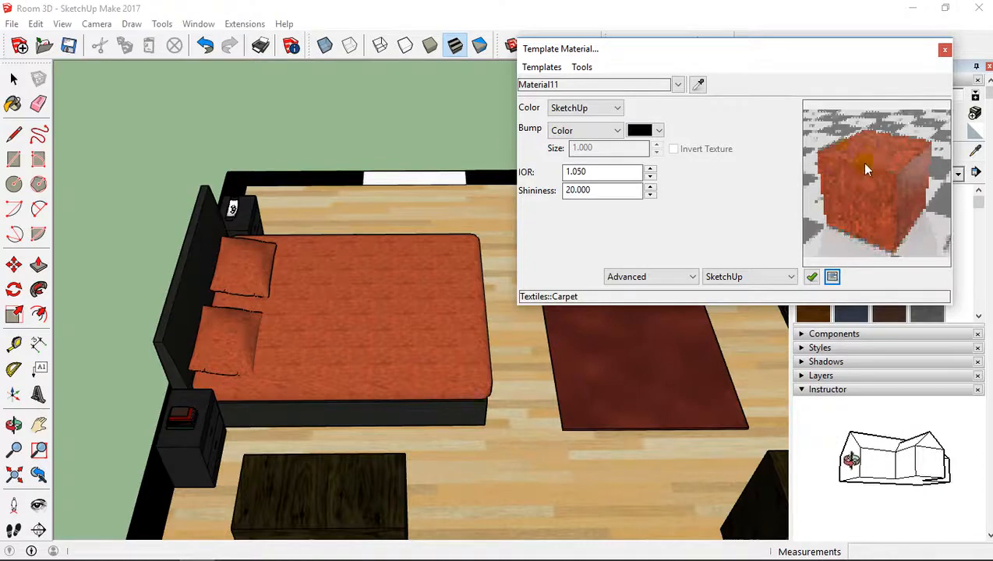
# - Keep SketchUp as the bedspread material's color source and set its bump source to SketchUp with a size of 1.400
pyautogui.click(590, 109)
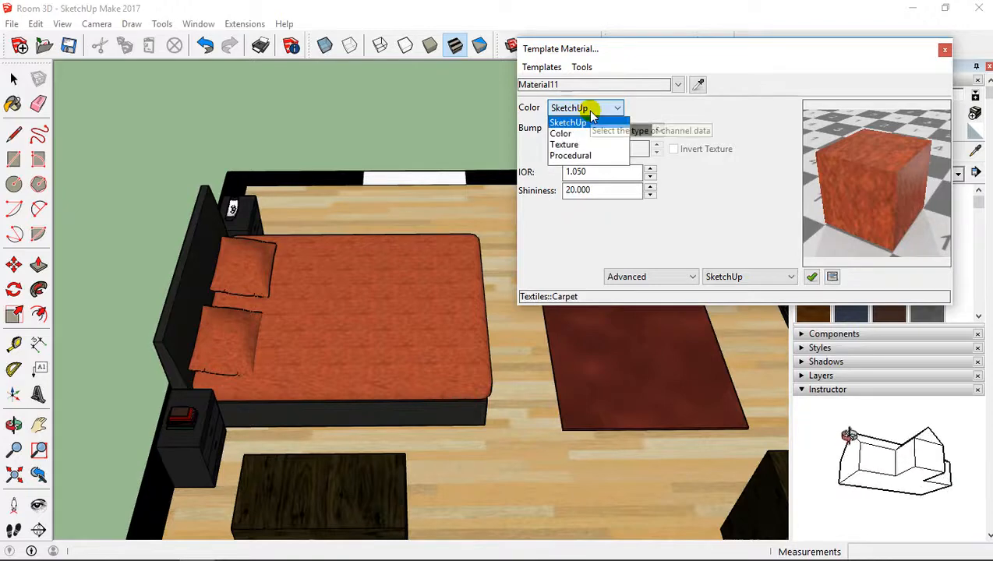
pyautogui.click(592, 120)
pyautogui.click(607, 131)
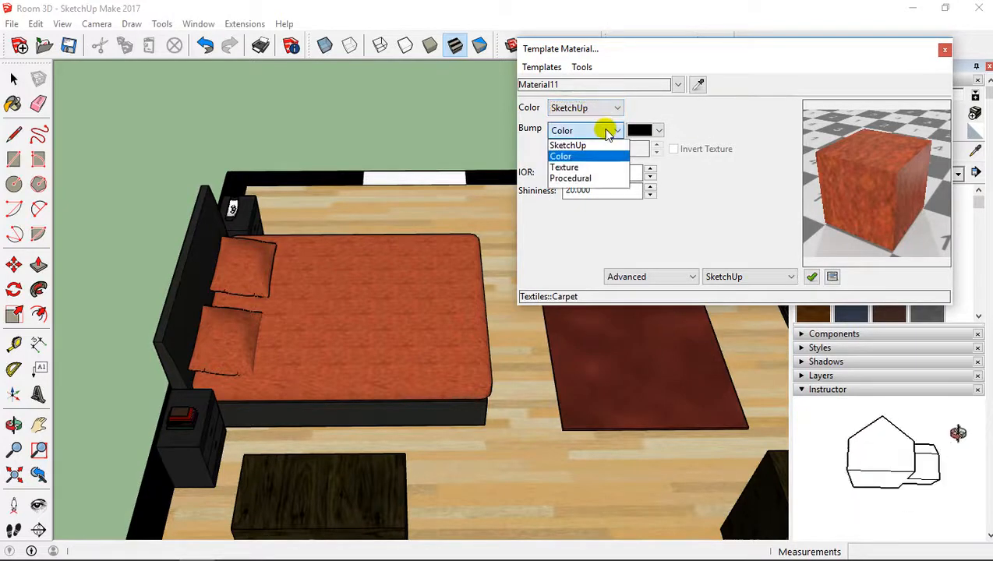
pyautogui.click(575, 146)
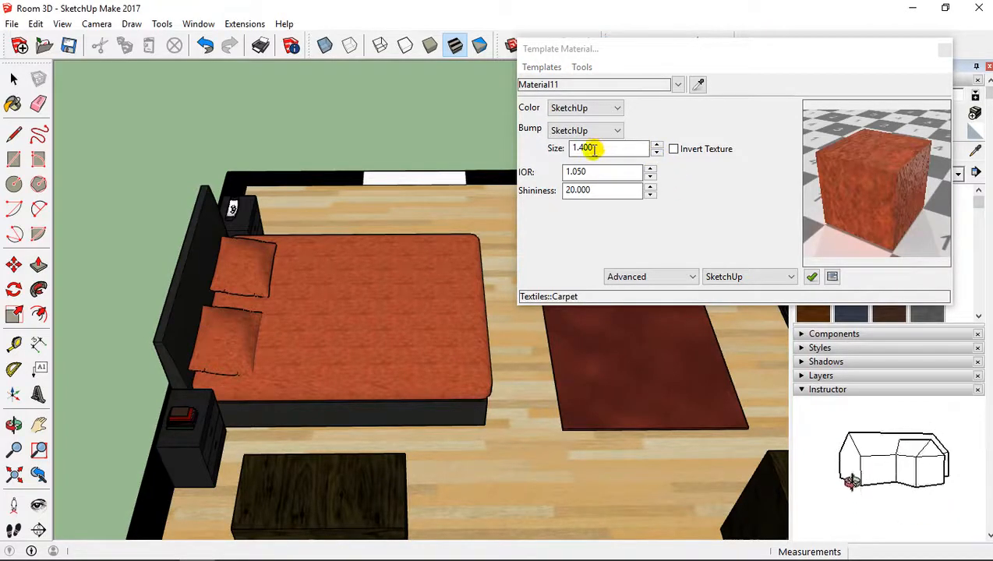
pyautogui.click(656, 145)
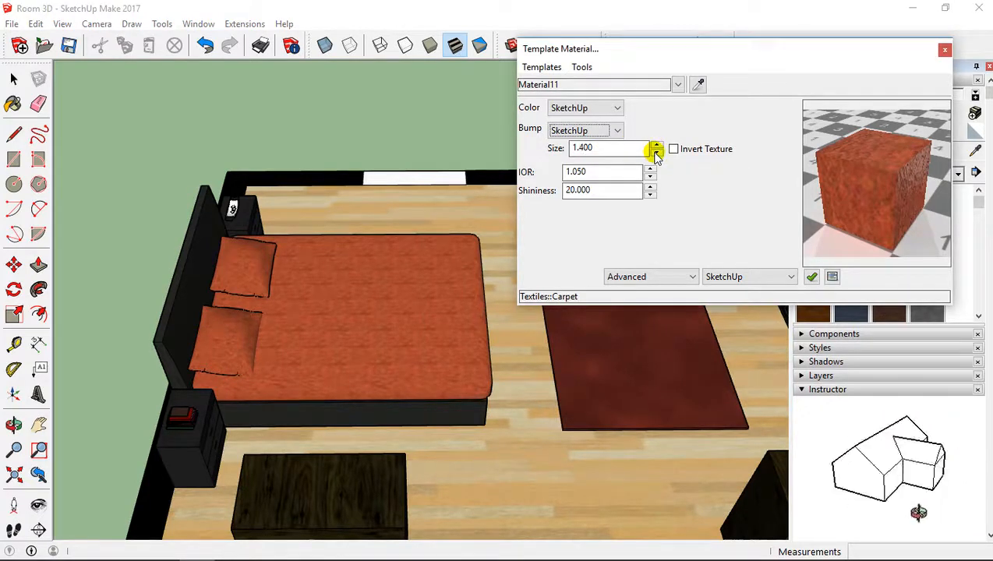
pyautogui.click(656, 145)
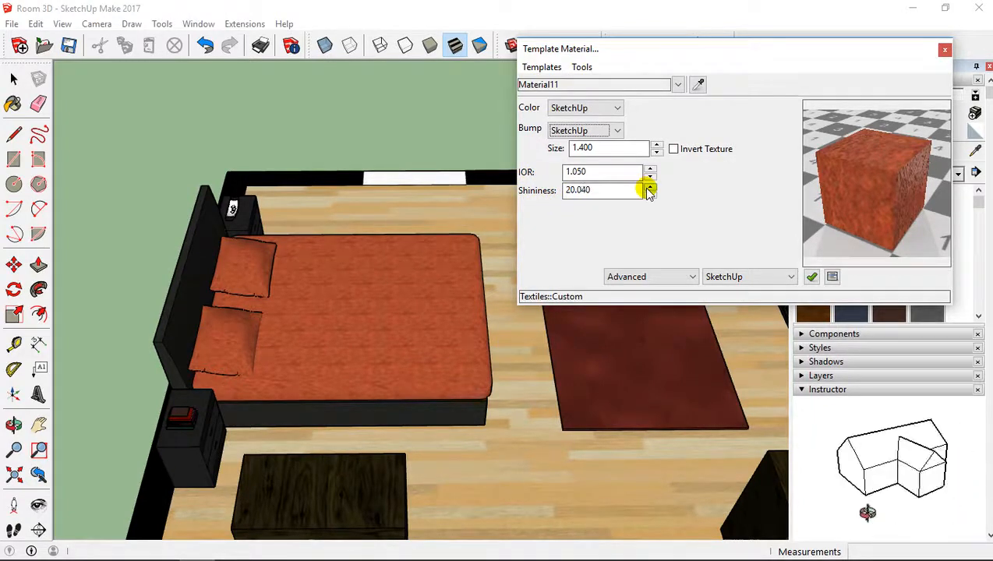
# - Set the bedspread material's shininess to 20.160 and IOR to 1.070, and close the material editor
pyautogui.click(648, 188)
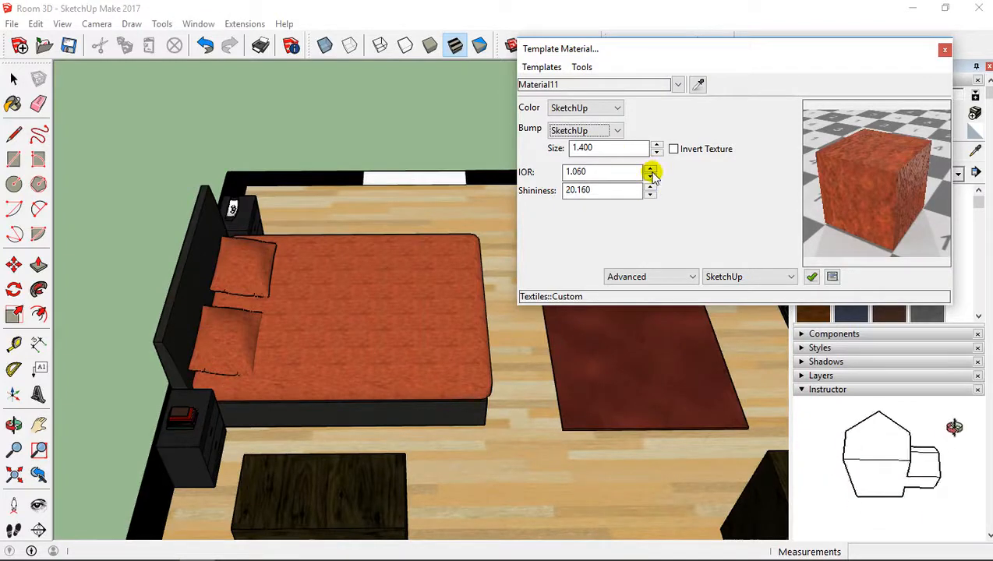
pyautogui.click(649, 169)
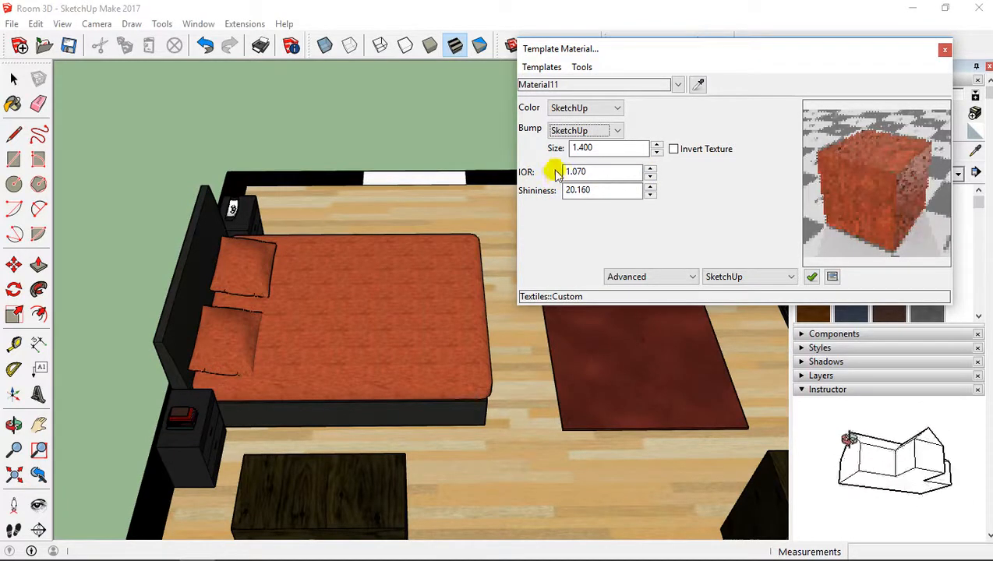
pyautogui.click(540, 72)
pyautogui.click(699, 128)
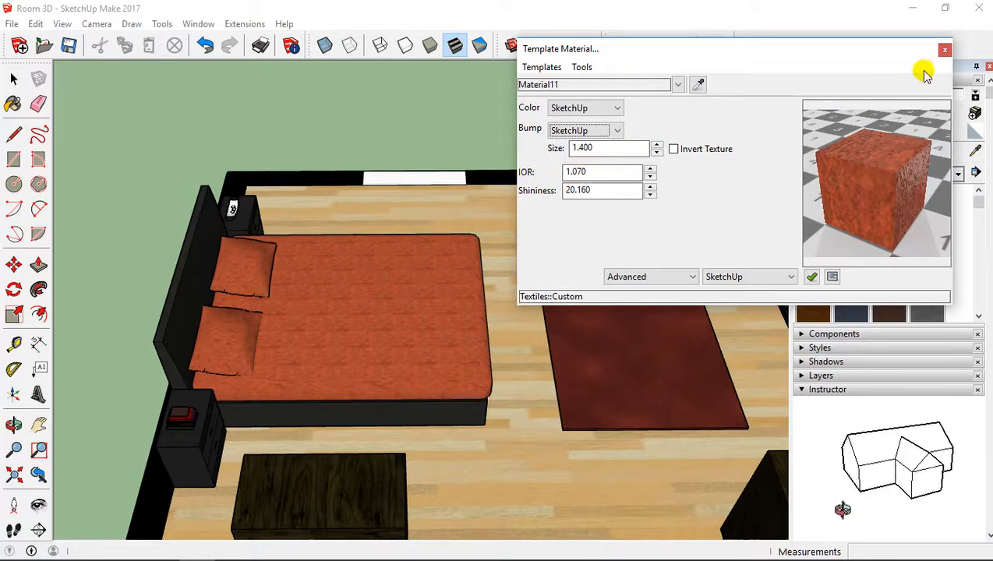
pyautogui.click(945, 49)
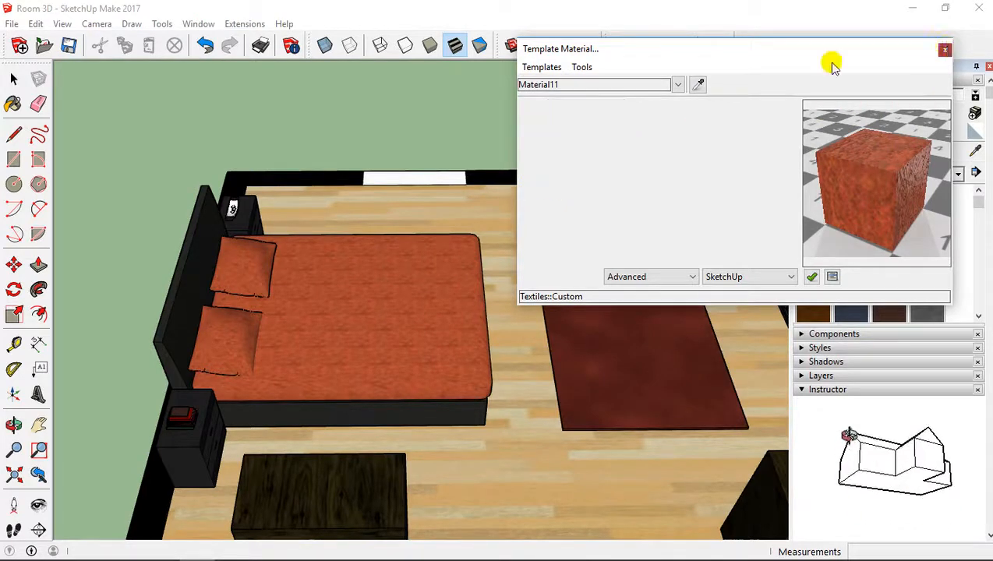
# - Sample the bedspread again to review its render material settings
pyautogui.moveTo(387, 284); pyautogui.dragTo(378, 283, button='middle')
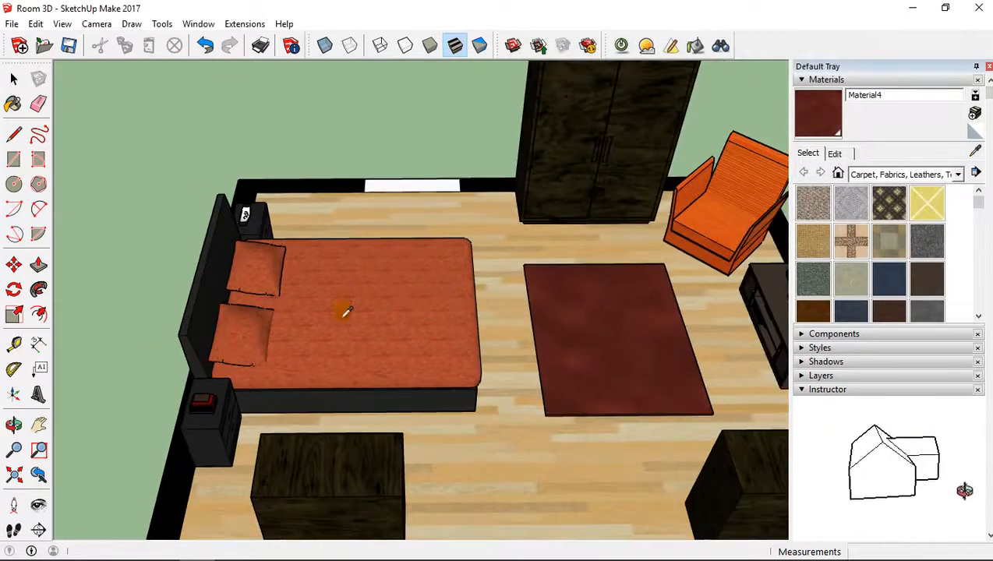
pyautogui.click(375, 269)
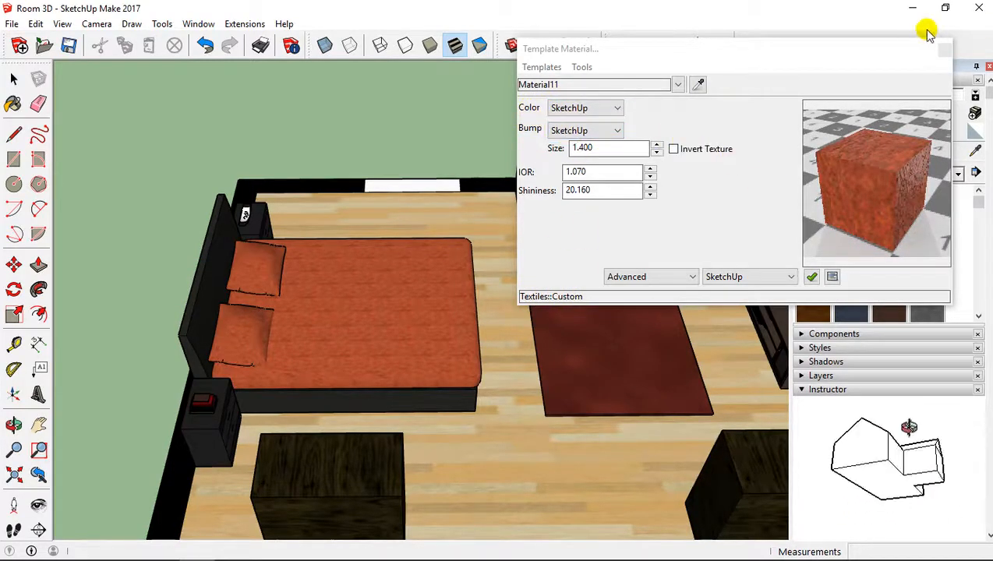
# - Close the bedspread's settings and apply the Flat template from the Wood category to the black headboard material
pyautogui.click(944, 49)
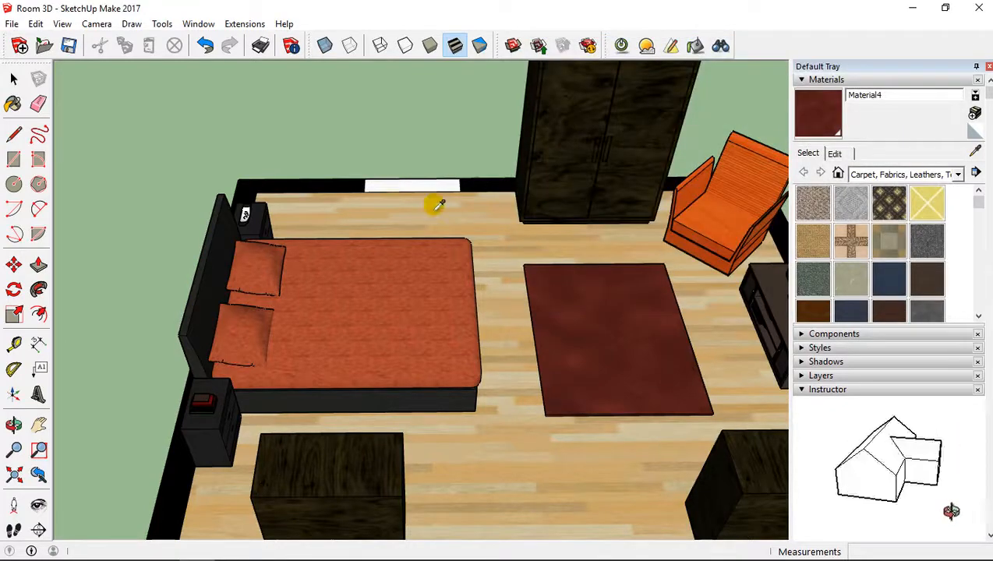
pyautogui.moveTo(439, 204); pyautogui.dragTo(253, 200, button='middle')
pyautogui.scroll(5, 254, 199)
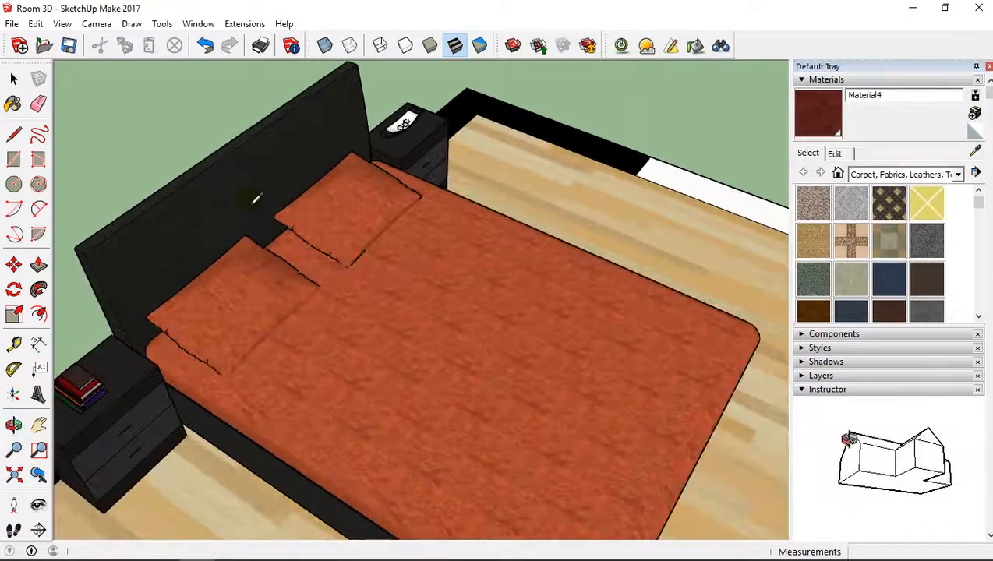
pyautogui.scroll(-2, 256, 200)
pyautogui.scroll(2, 260, 267)
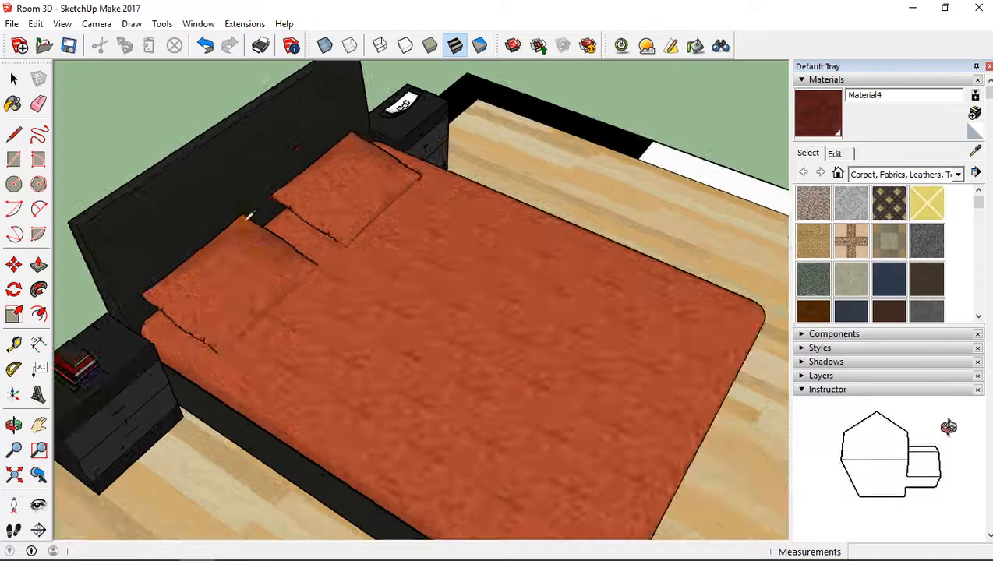
pyautogui.click(231, 171)
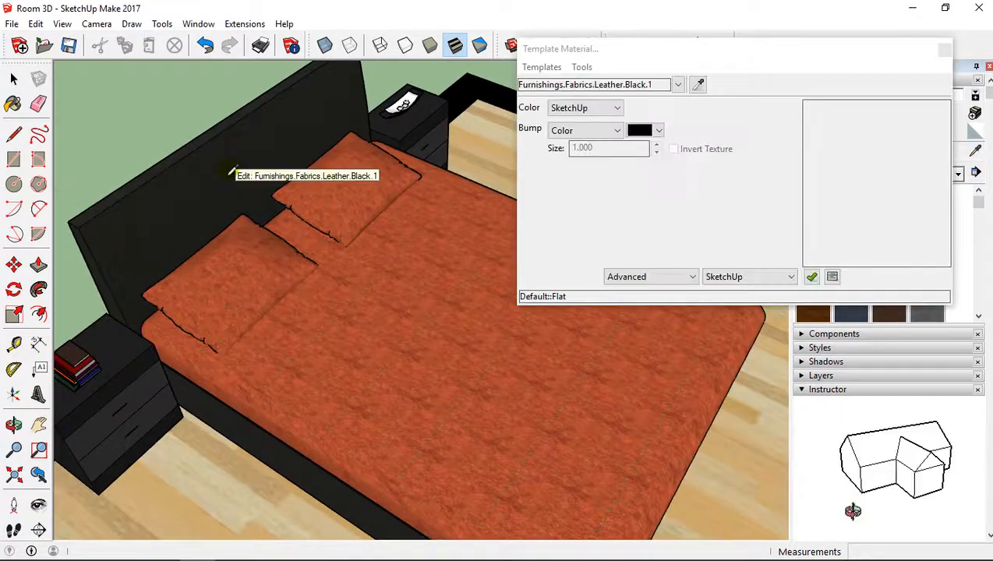
pyautogui.click(533, 69)
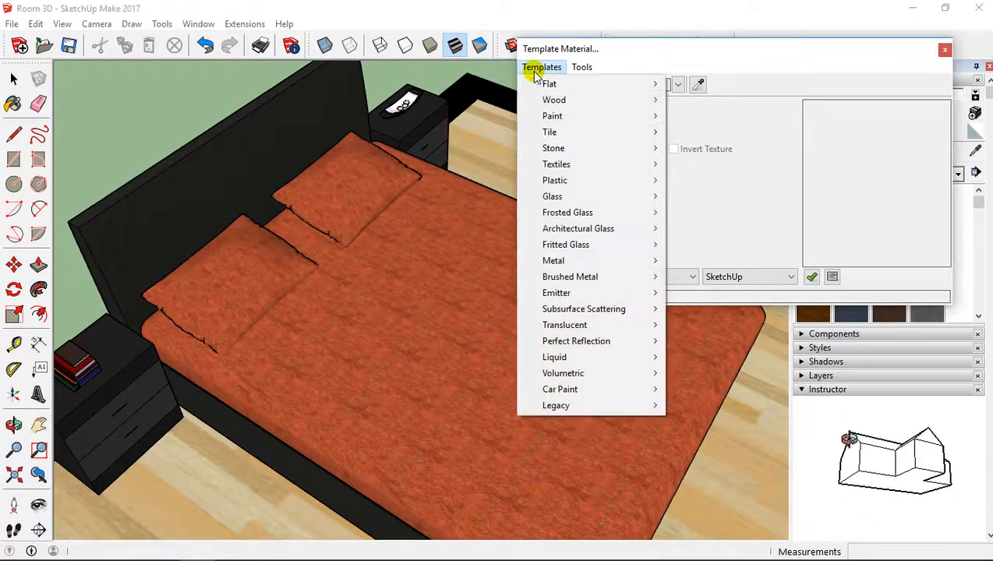
pyautogui.moveTo(553, 99)
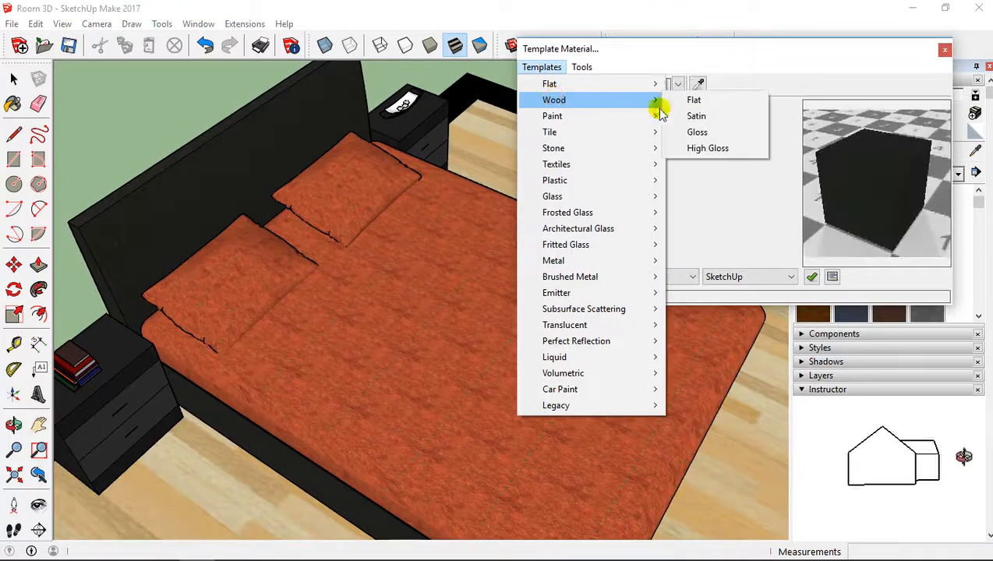
pyautogui.click(697, 103)
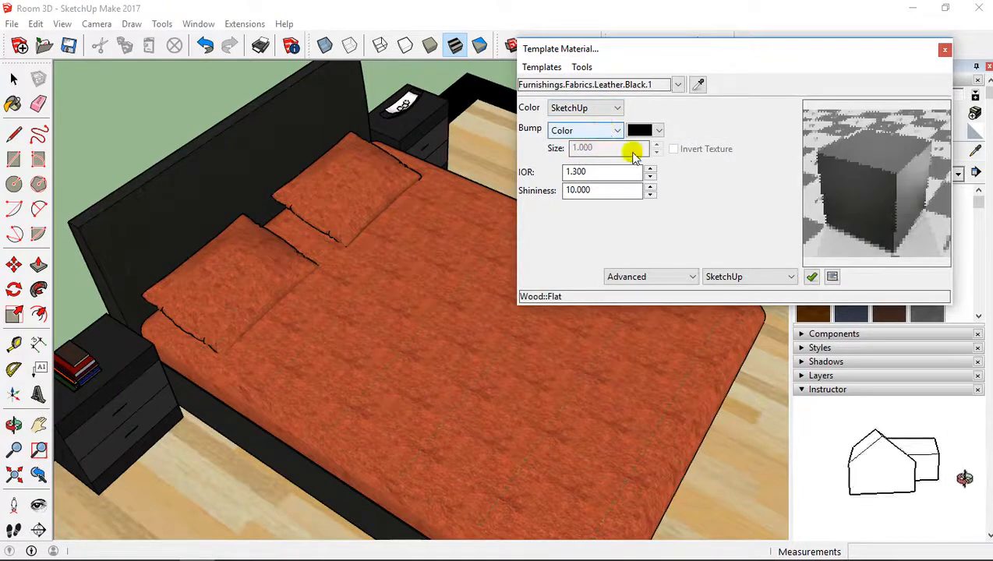
pyautogui.click(945, 52)
# - Apply the Flat template from the Wood category to the top of the nightstand beside the far pillow
pyautogui.scroll(2, 404, 152)
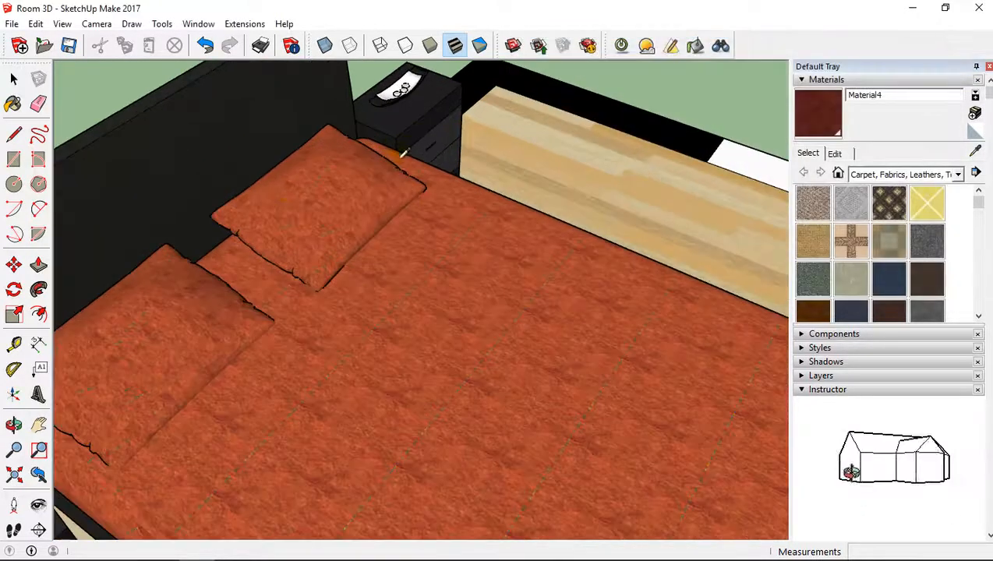
pyautogui.click(411, 108)
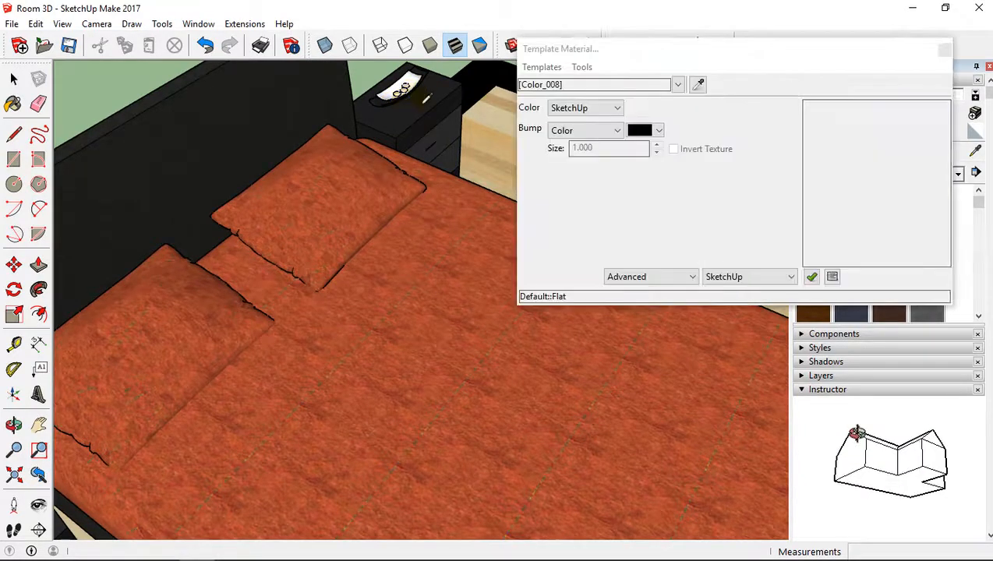
pyautogui.click(541, 67)
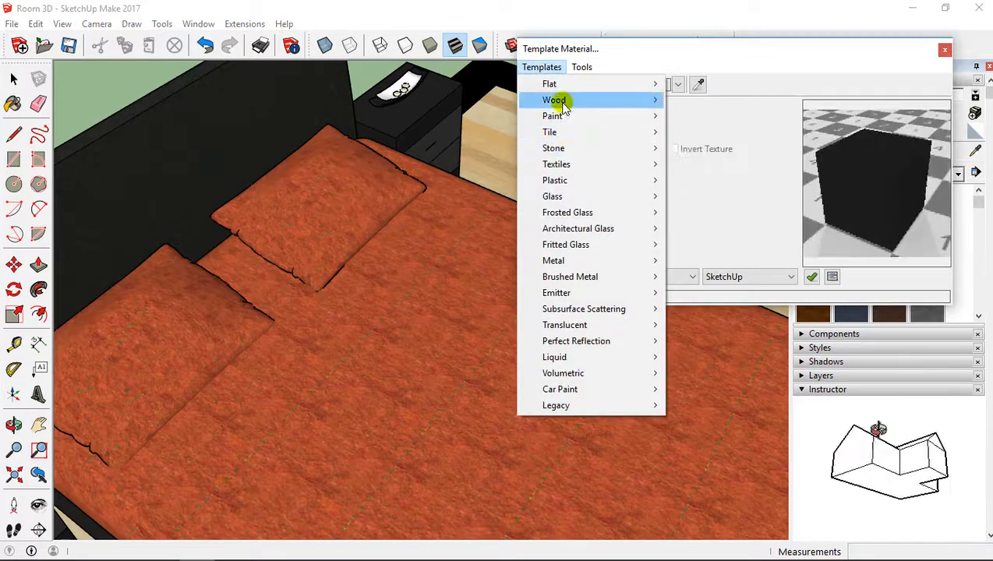
pyautogui.click(684, 100)
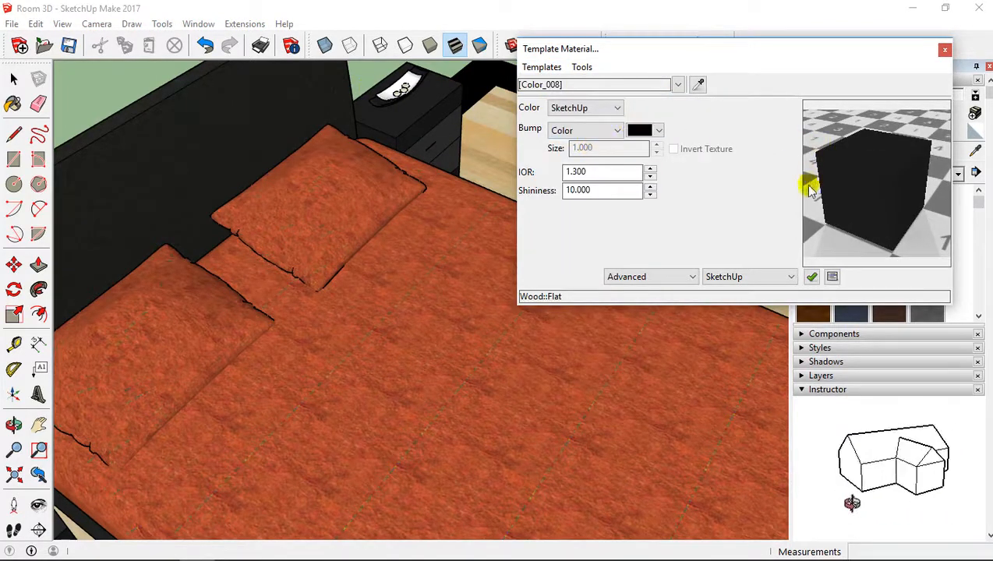
pyautogui.click(943, 51)
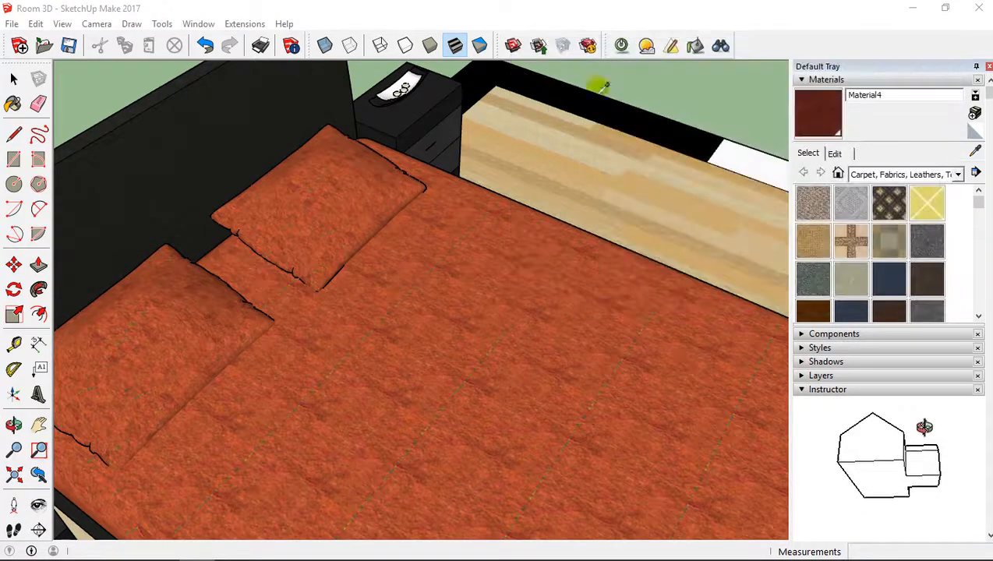
# - Apply the Flat template from the Wood category to the side face material of the same nightstand
pyautogui.click(454, 127)
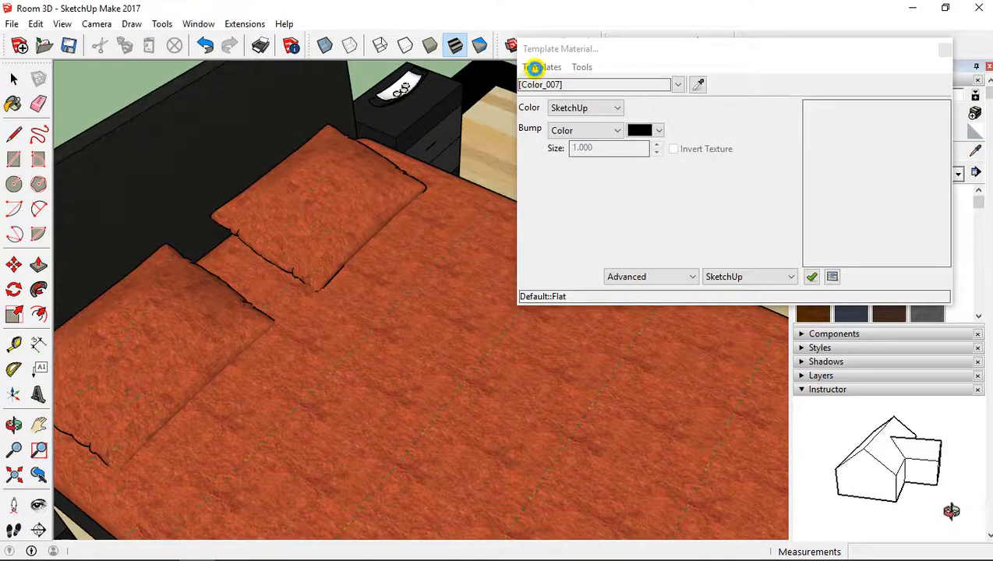
pyautogui.click(537, 67)
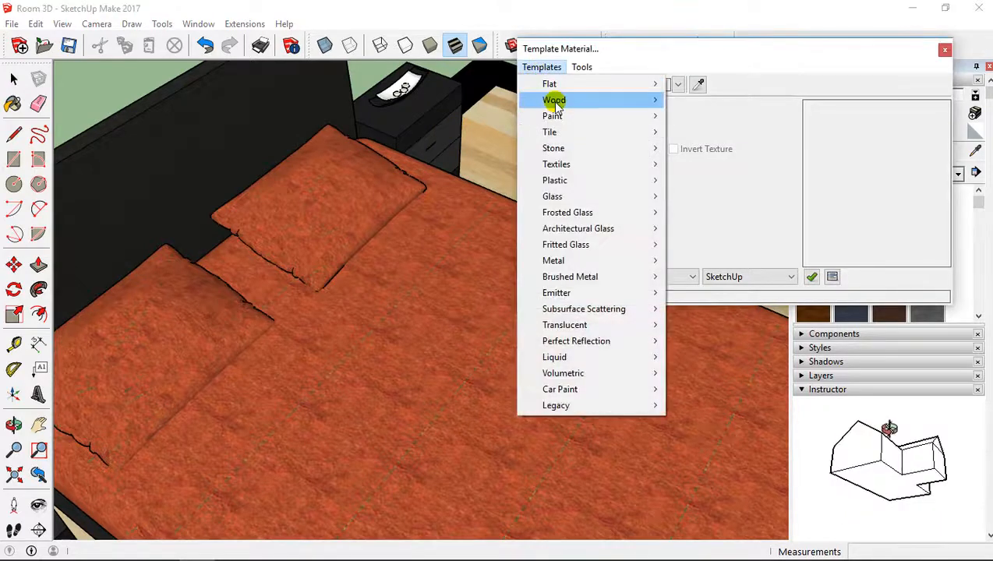
pyautogui.moveTo(554, 100)
pyautogui.click(695, 104)
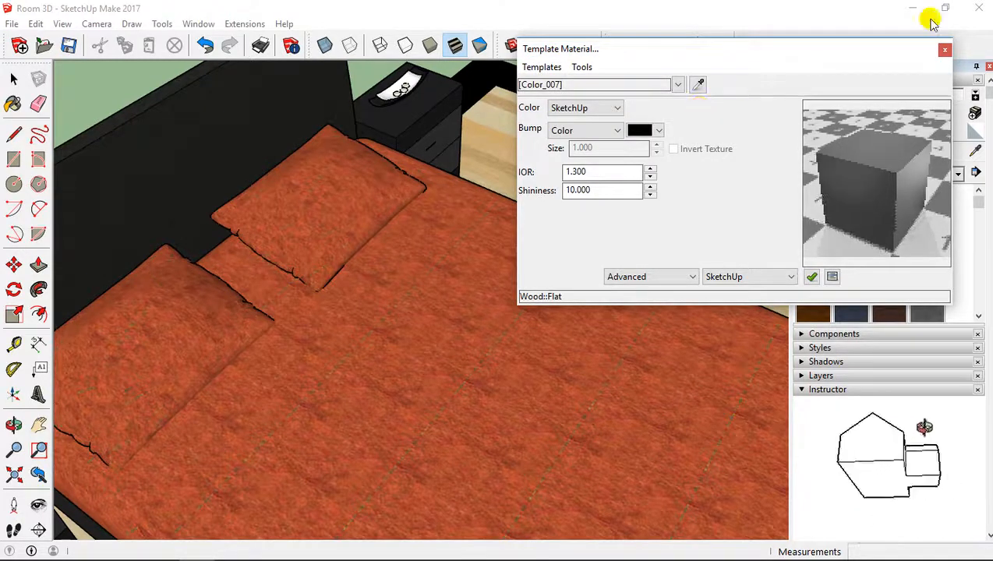
pyautogui.click(943, 51)
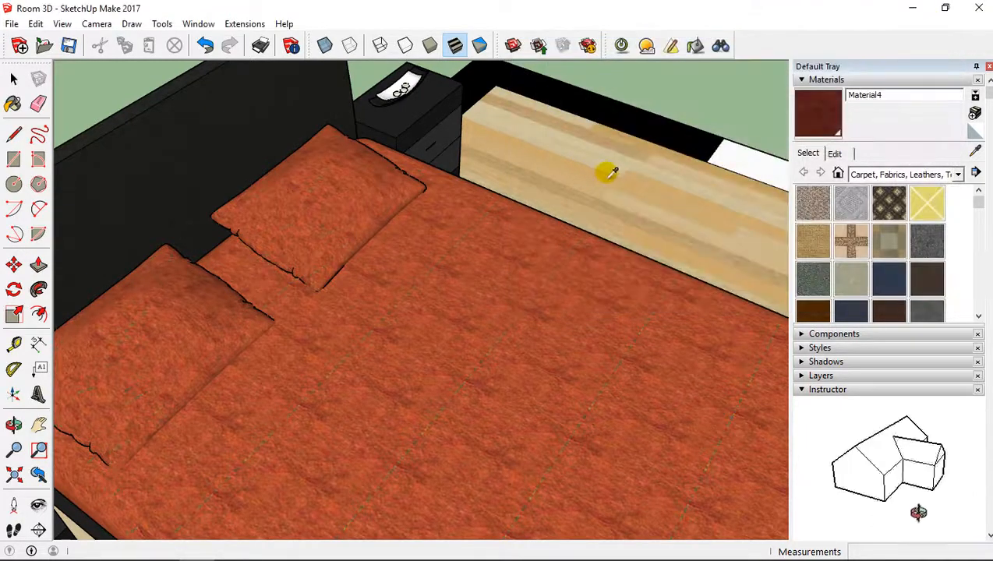
# - Apply the Flat template from the Wood category to the dark wardrobe's material
pyautogui.moveTo(606, 173); pyautogui.dragTo(463, 201, button='middle')
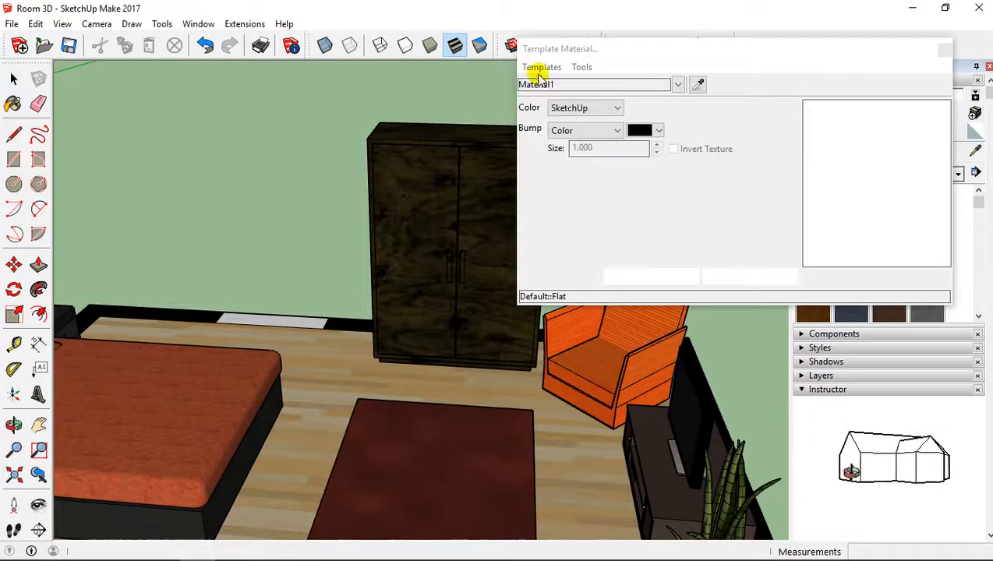
pyautogui.click(537, 69)
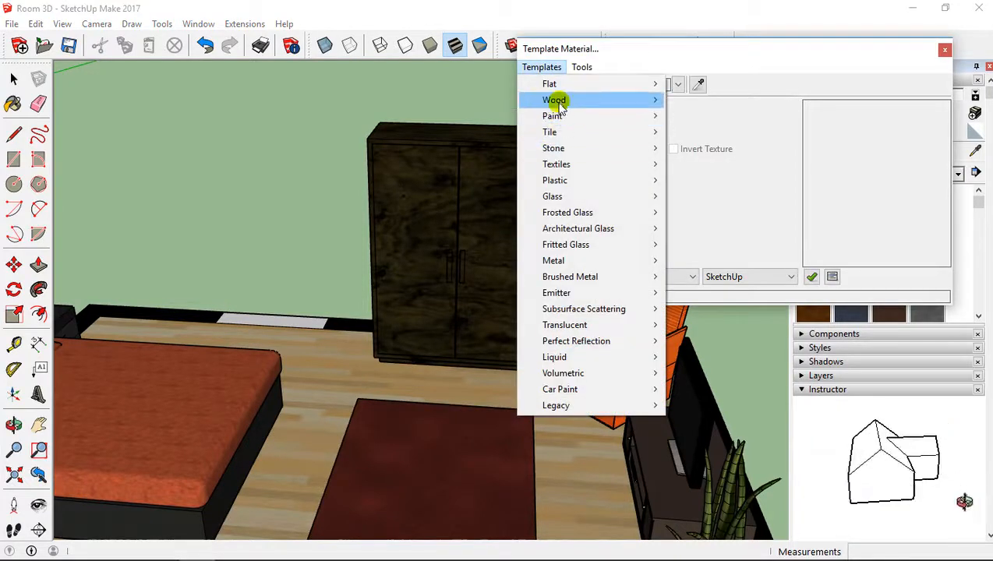
pyautogui.moveTo(615, 101)
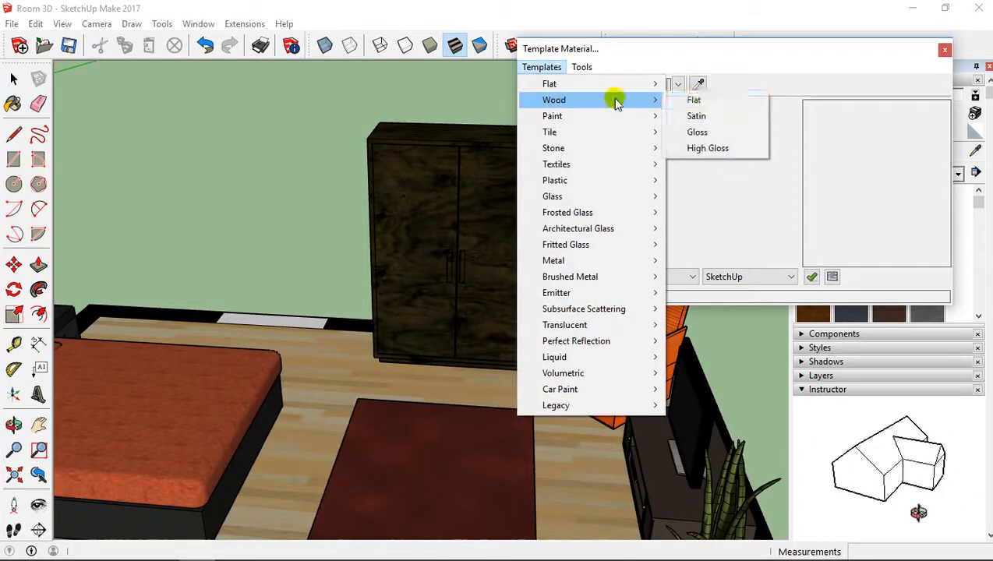
pyautogui.click(709, 102)
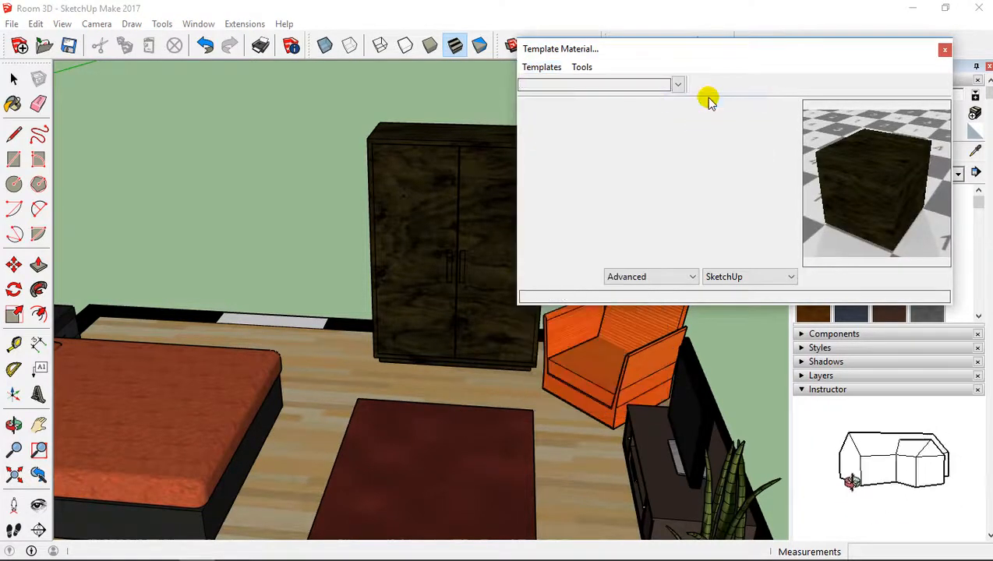
# - Try the Satin and Gloss templates from the Wood category on the wardrobe material, enlarging the material editor for a bigger preview
pyautogui.click(539, 68)
pyautogui.moveTo(561, 101)
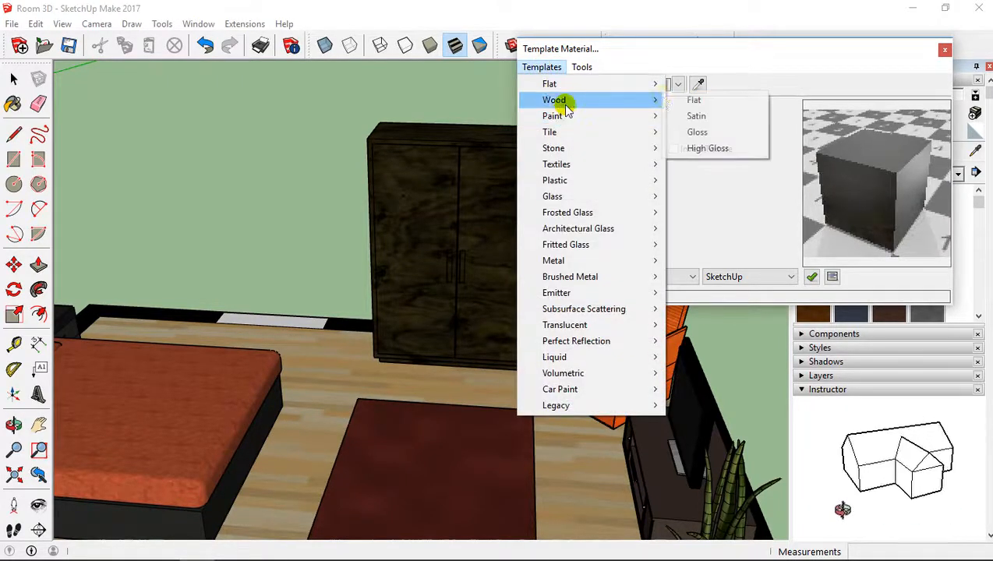
pyautogui.click(697, 117)
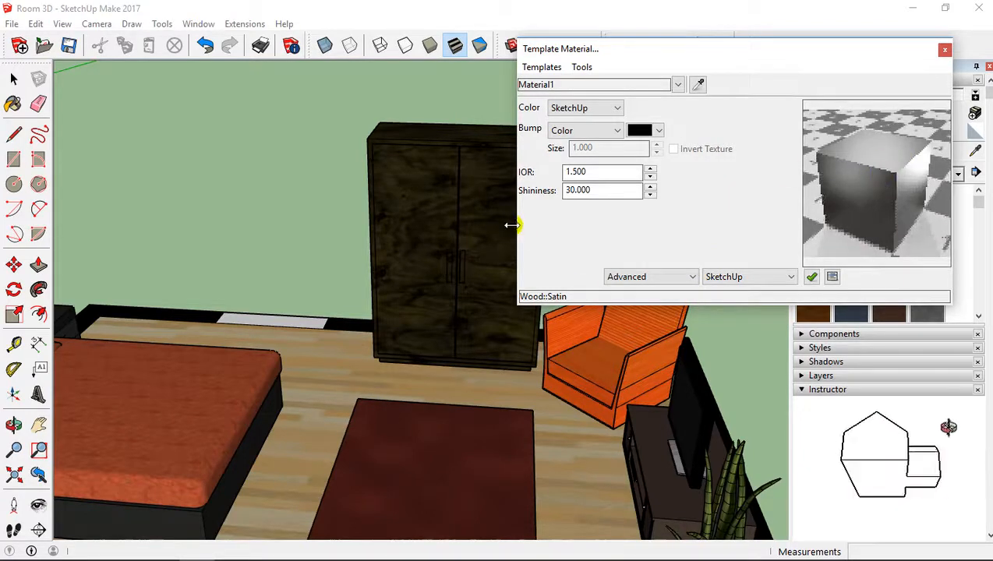
pyautogui.moveTo(511, 225); pyautogui.dragTo(428, 226)
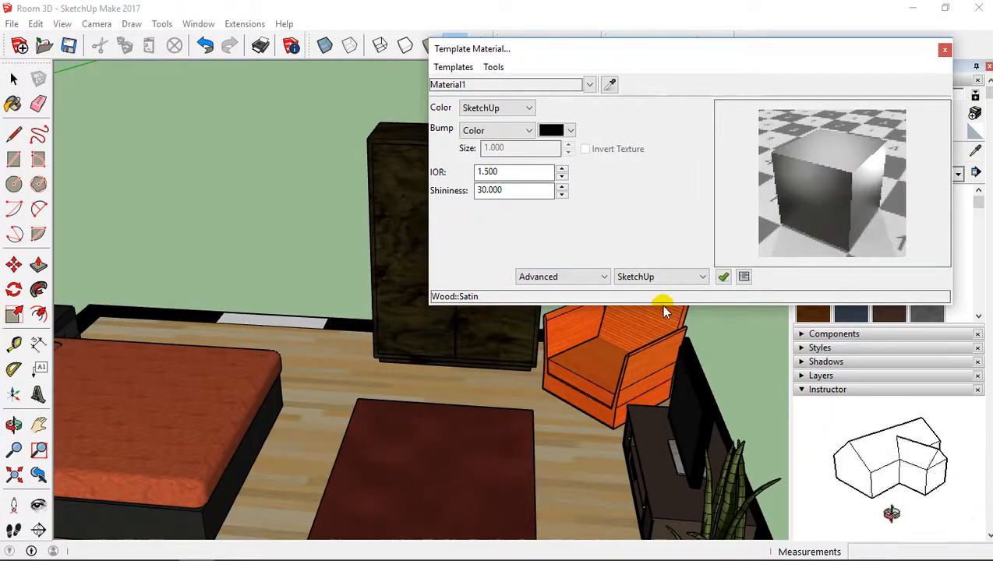
pyautogui.moveTo(661, 305); pyautogui.dragTo(666, 338)
pyautogui.moveTo(424, 232); pyautogui.dragTo(479, 222)
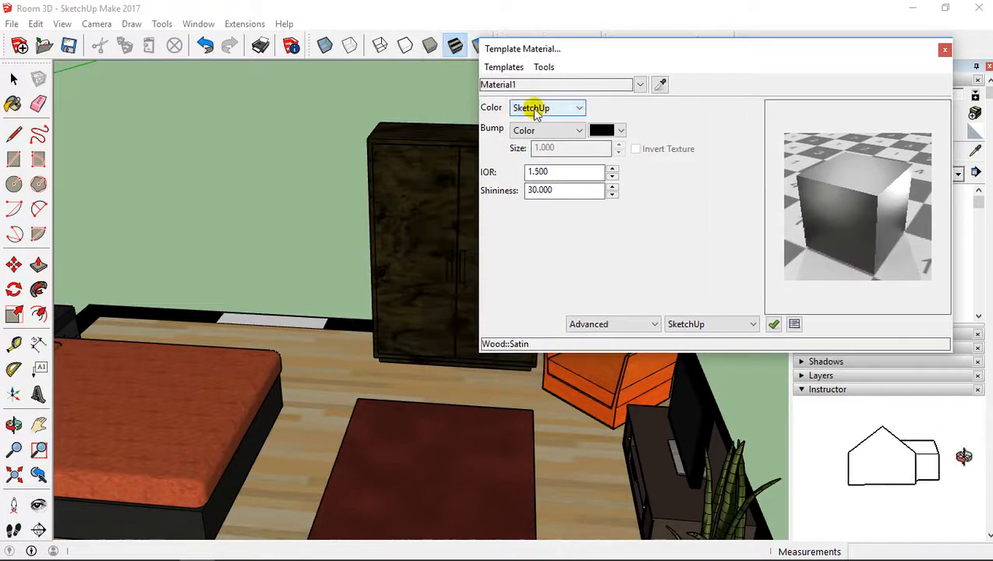
pyautogui.click(505, 67)
pyautogui.moveTo(586, 102)
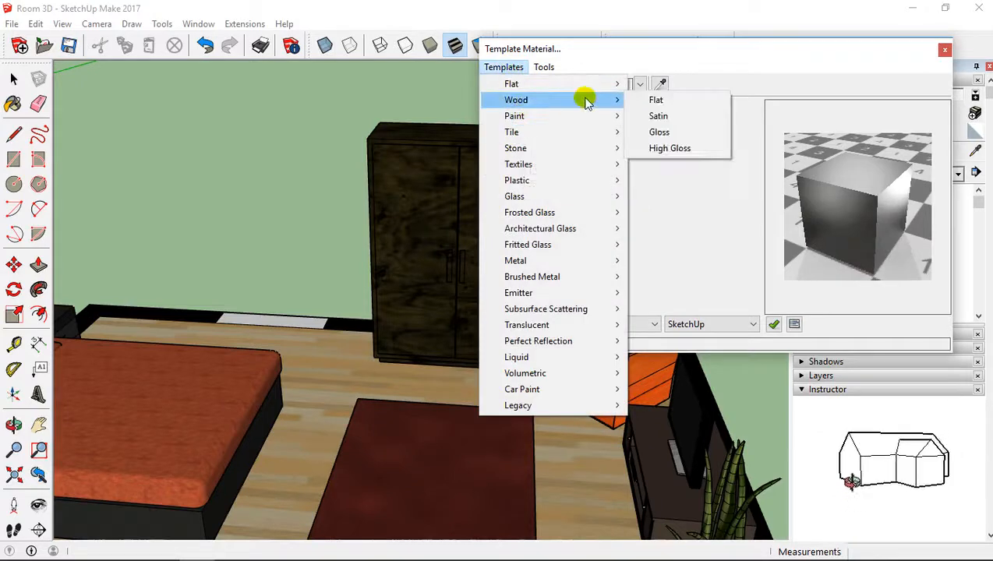
pyautogui.click(667, 131)
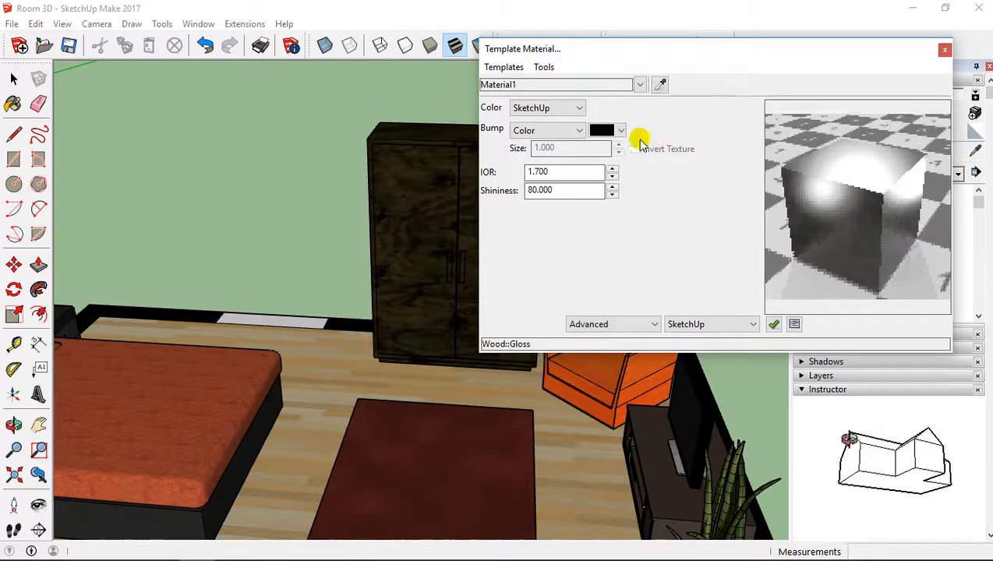
# - Return the wardrobe material to the Flat template from the Wood category
pyautogui.click(509, 67)
pyautogui.moveTo(522, 101)
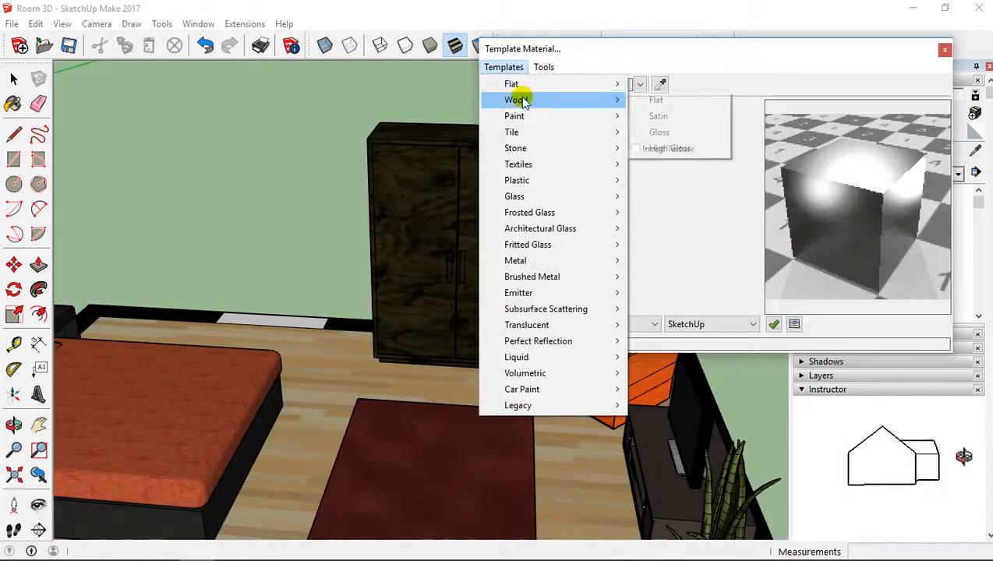
pyautogui.click(653, 100)
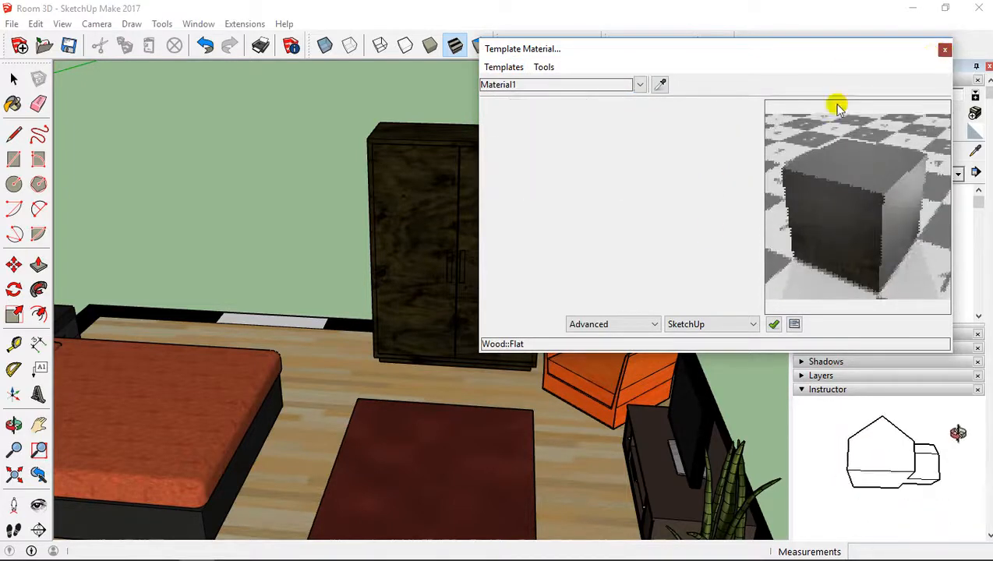
# - Apply the Suede template from the Textiles category to the orange armchair's seat material
pyautogui.moveTo(613, 332); pyautogui.dragTo(656, 369, button='middle')
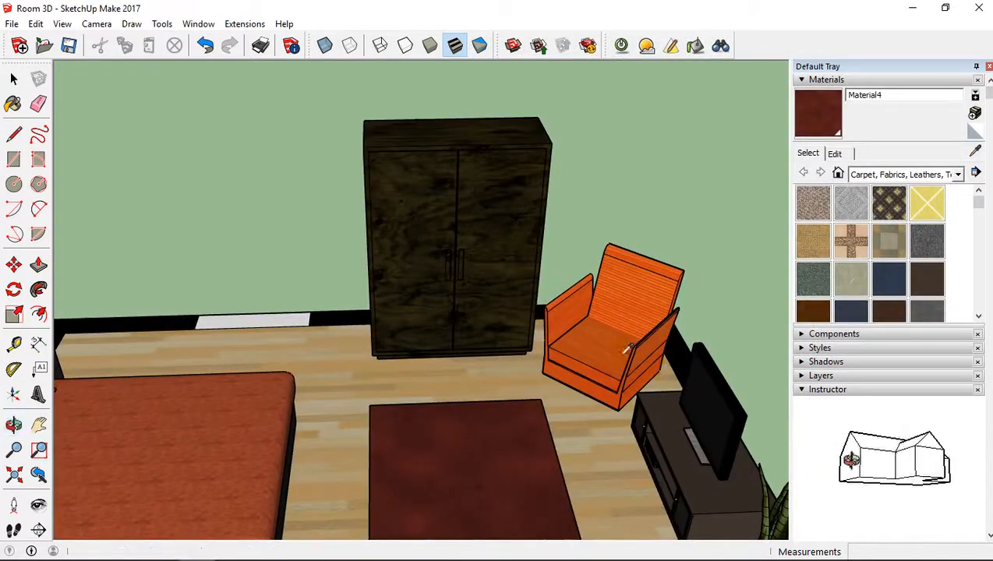
pyautogui.click(602, 343)
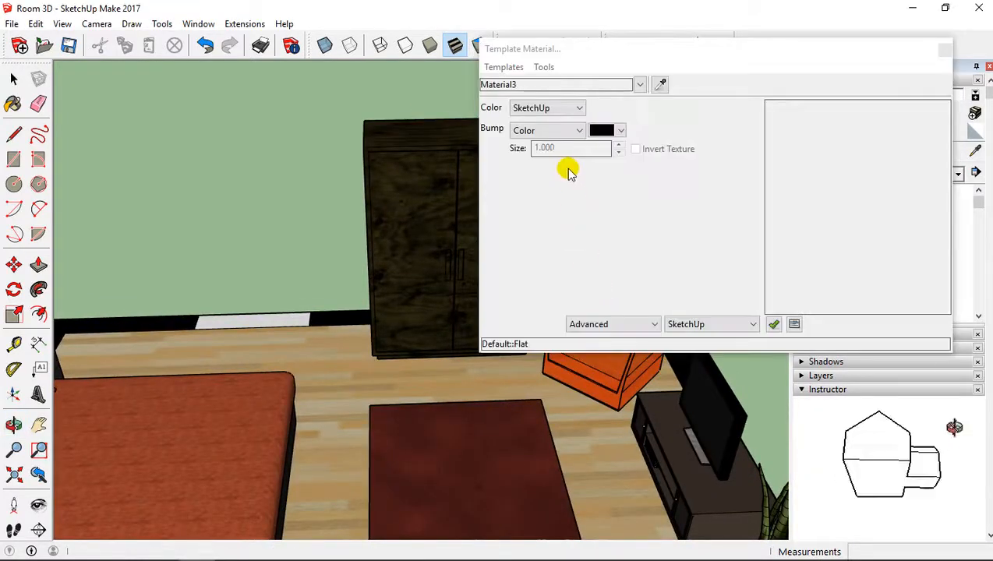
pyautogui.click(495, 67)
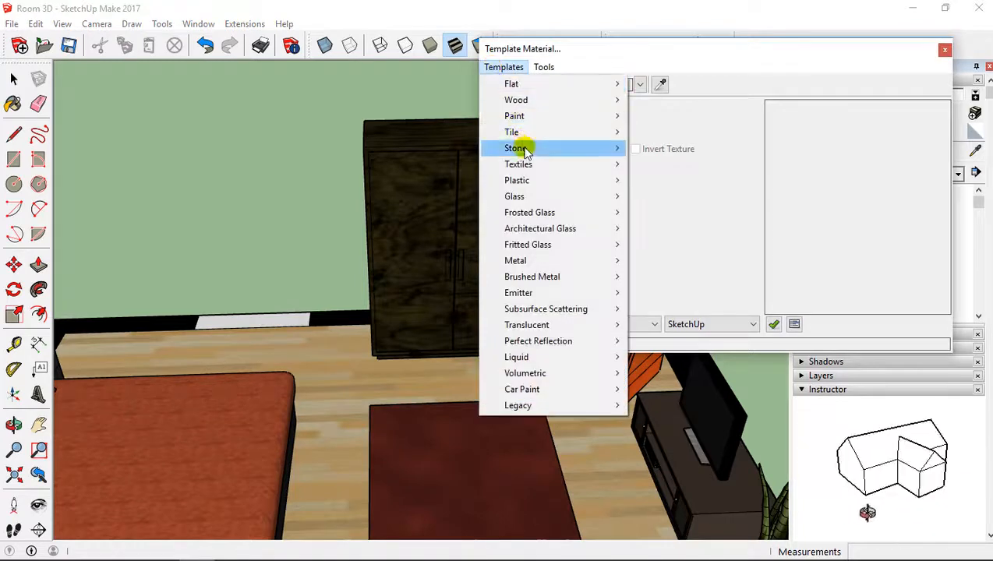
pyautogui.moveTo(524, 116)
pyautogui.moveTo(554, 163)
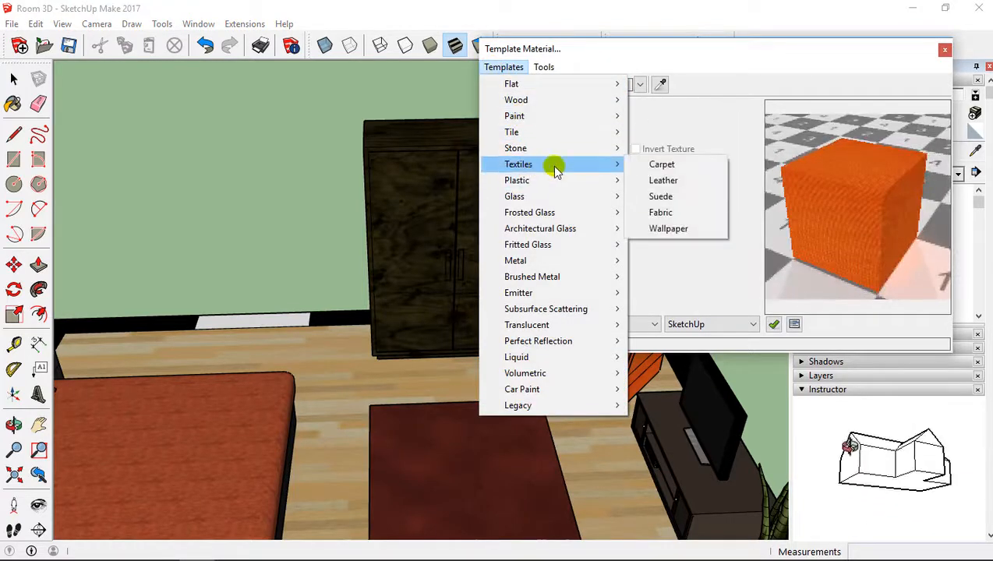
pyautogui.click(675, 198)
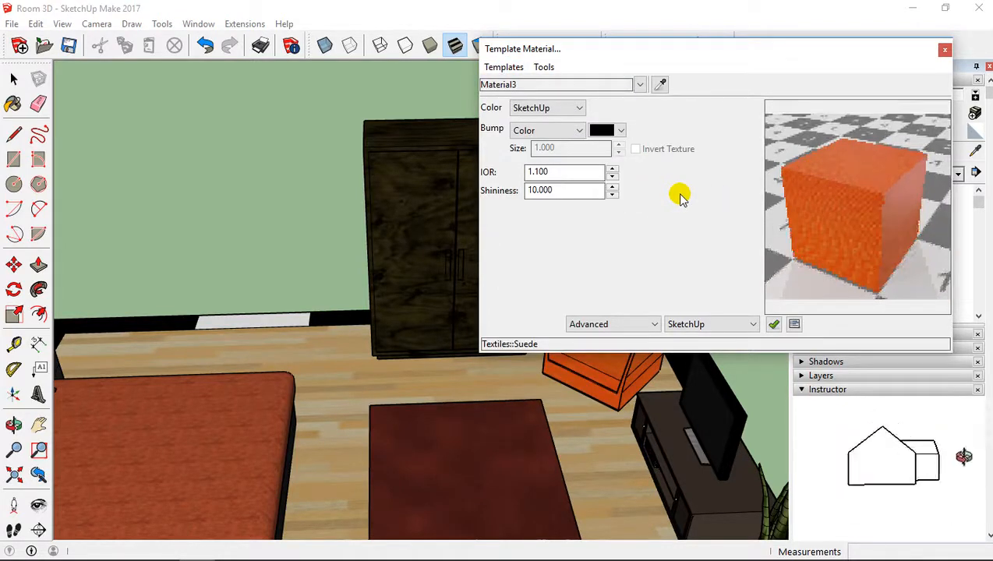
# - Set the armchair material's bump source to SketchUp with a size of 1.500, and close the material editor
pyautogui.click(555, 130)
pyautogui.click(544, 146)
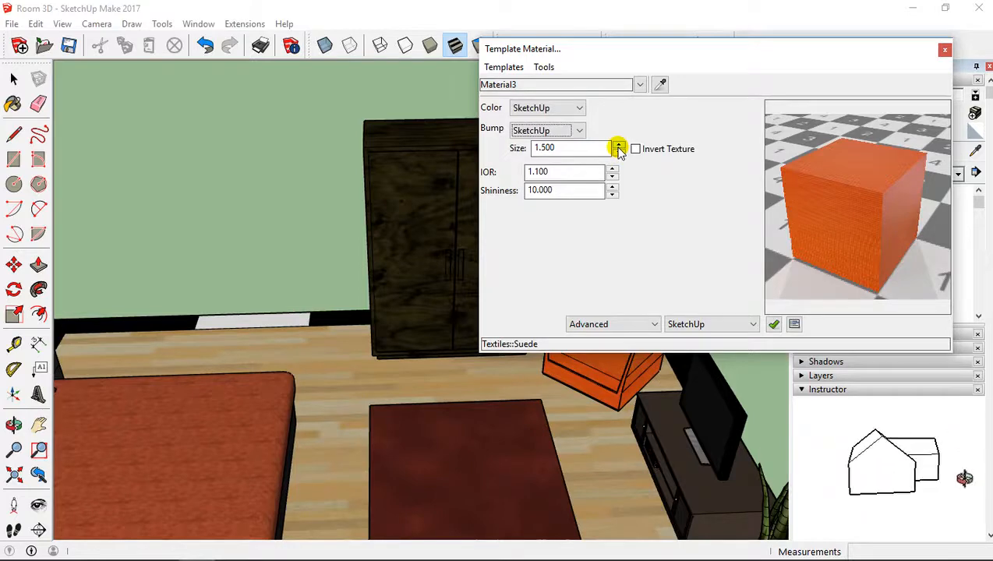
pyautogui.click(944, 52)
pyautogui.moveTo(680, 323); pyautogui.dragTo(718, 296, button='middle')
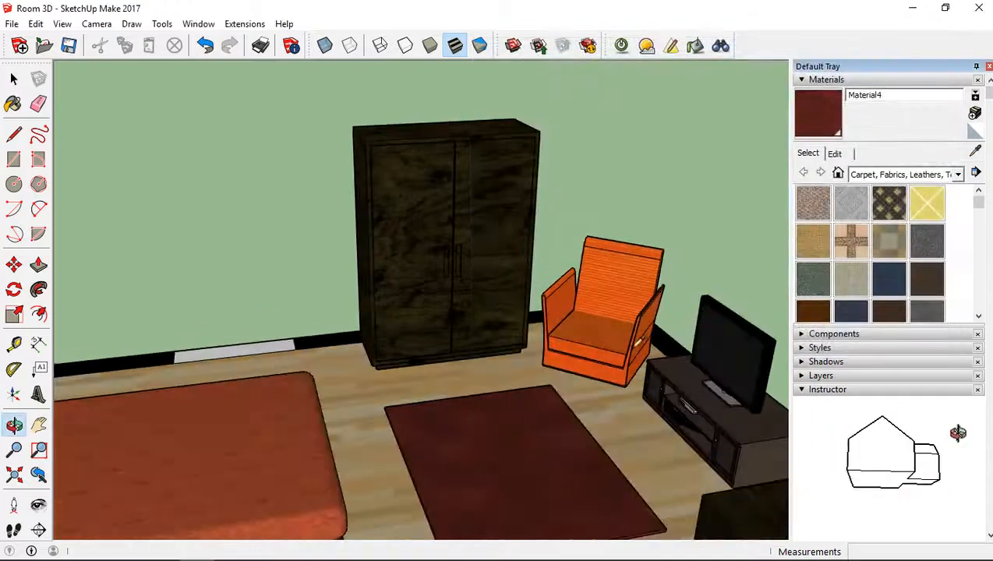
# - Try the Flat template from the Translucent category on the TV screen's material
pyautogui.moveTo(579, 381); pyautogui.dragTo(508, 329, button='middle')
pyautogui.moveTo(606, 316); pyautogui.dragTo(597, 419, button='middle')
pyautogui.scroll(3, 608, 379)
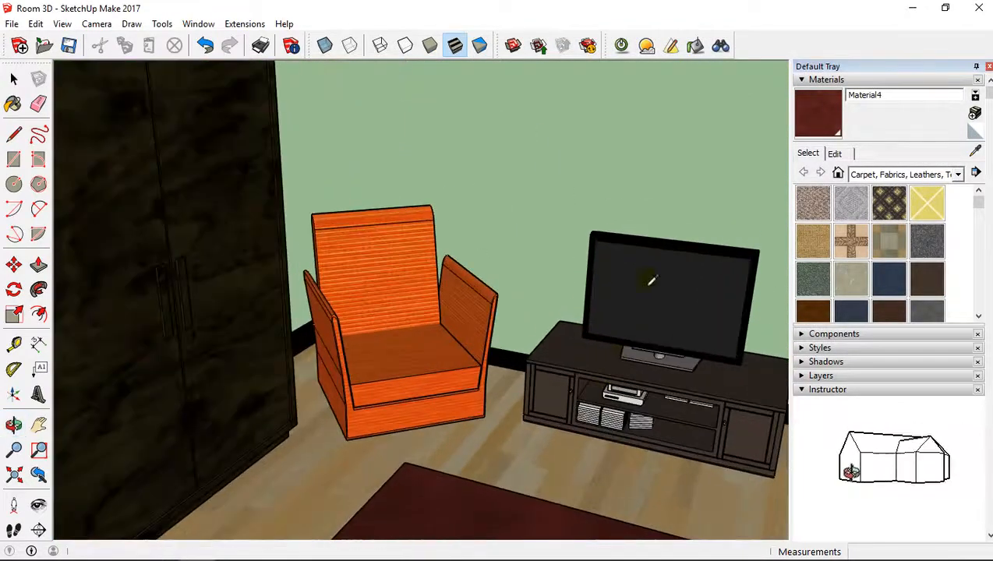
pyautogui.click(663, 303)
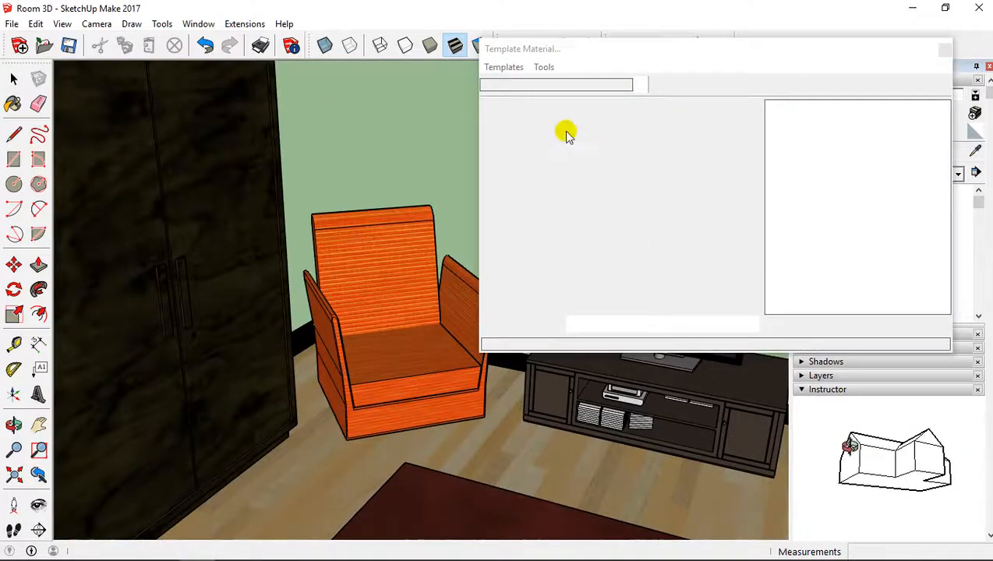
pyautogui.click(496, 68)
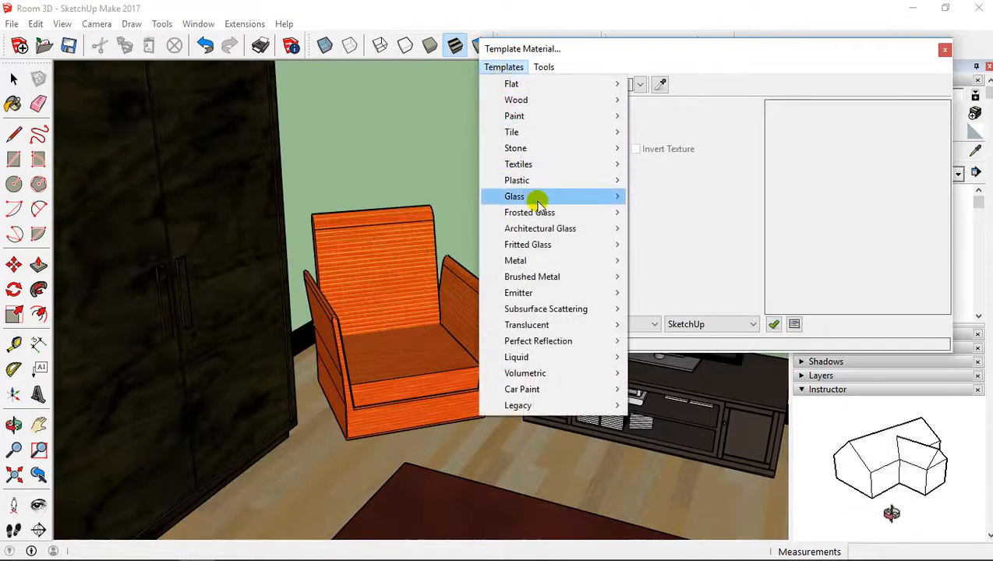
pyautogui.moveTo(542, 233)
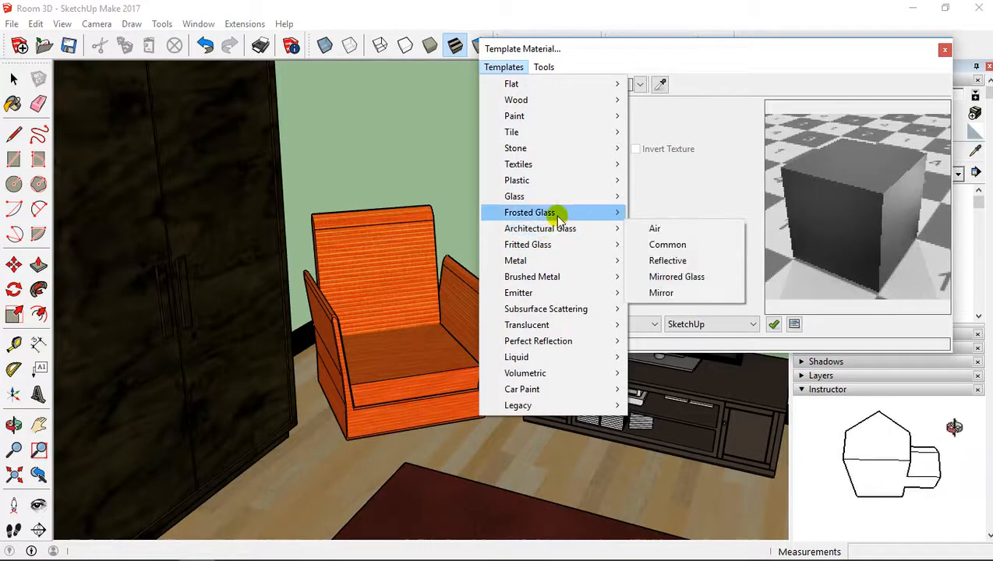
pyautogui.moveTo(555, 199)
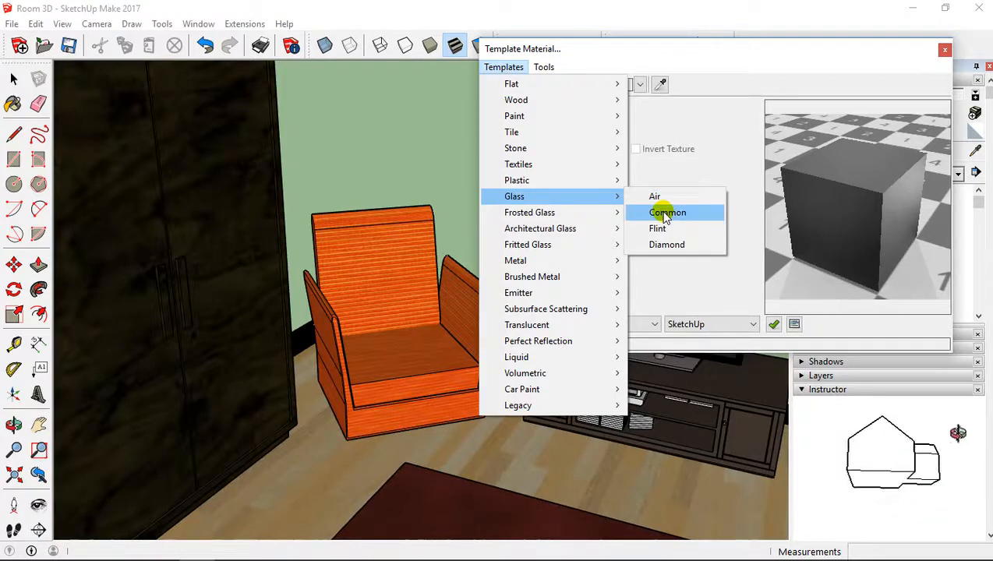
pyautogui.moveTo(589, 332)
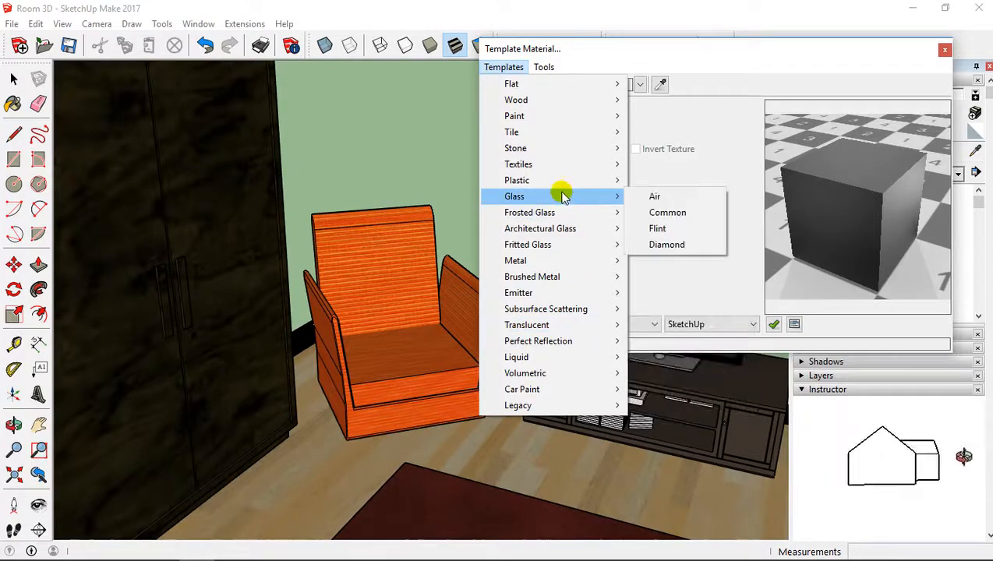
pyautogui.moveTo(562, 324)
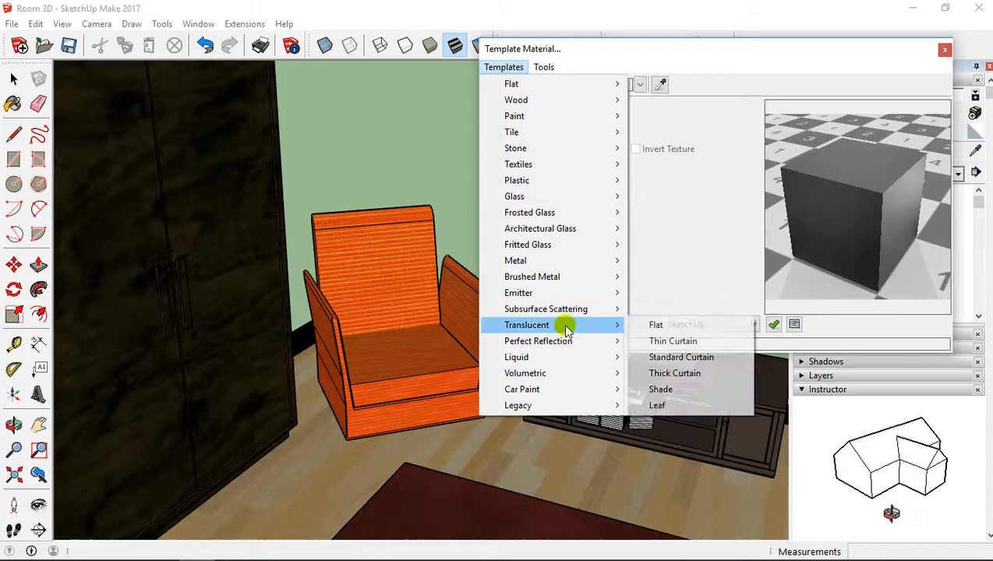
pyautogui.click(655, 325)
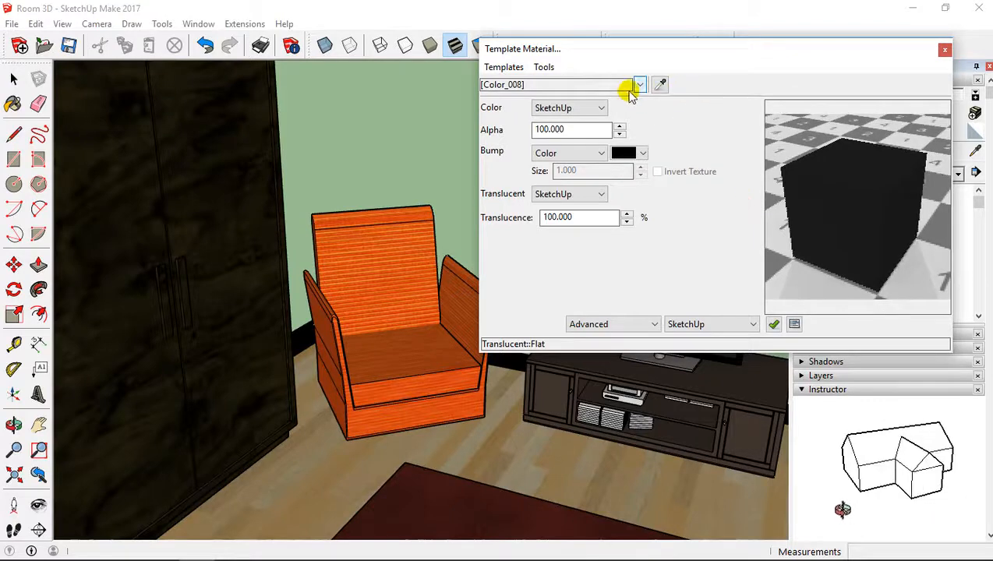
# - Apply the Common template from the Glass category to the TV screen's material and close the material editor
pyautogui.click(503, 67)
pyautogui.moveTo(515, 204)
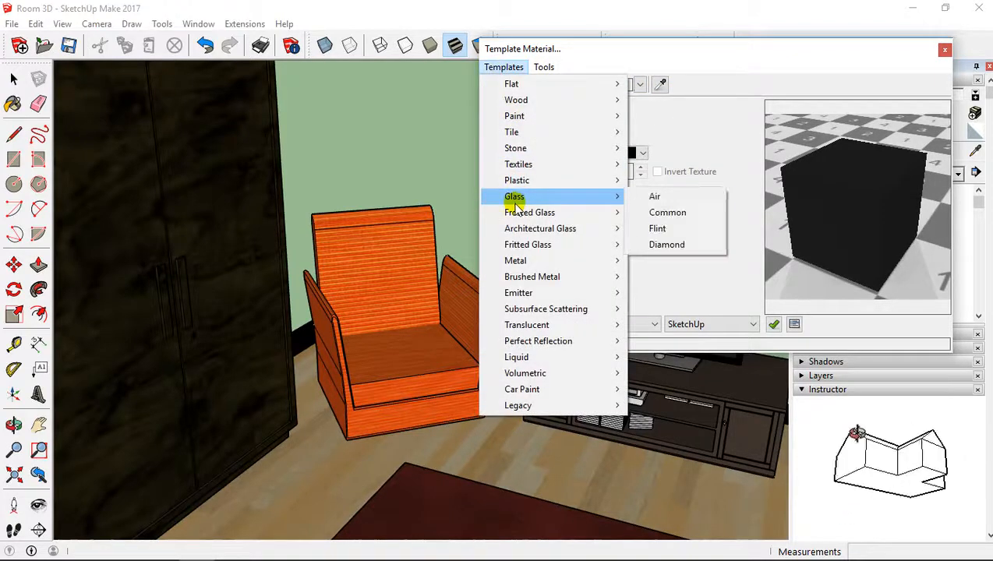
pyautogui.click(661, 213)
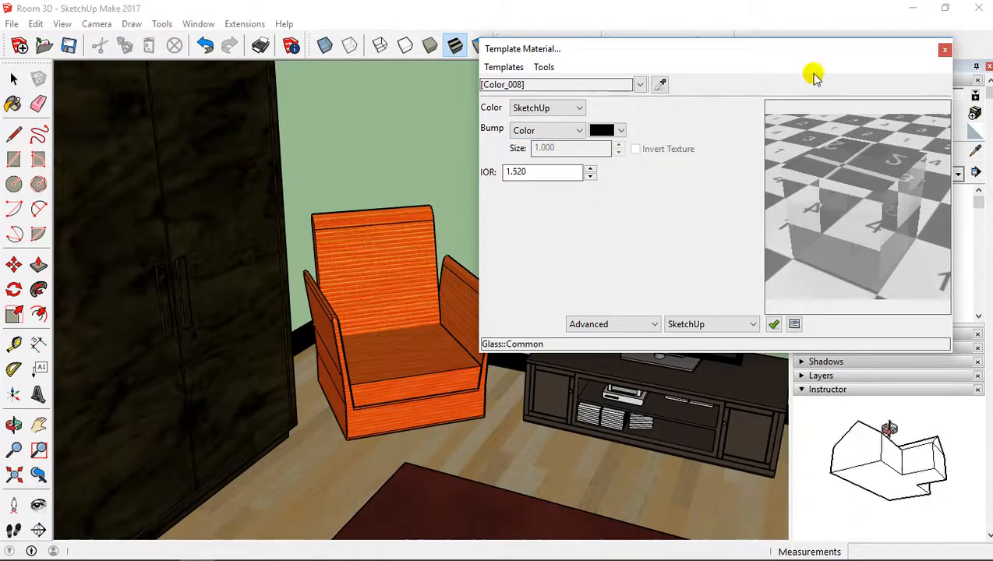
pyautogui.click(944, 52)
# - Try the Flat template from the Plastic category on the TV's black frame material
pyautogui.moveTo(636, 335); pyautogui.dragTo(615, 289, button='middle')
pyautogui.scroll(3, 607, 281)
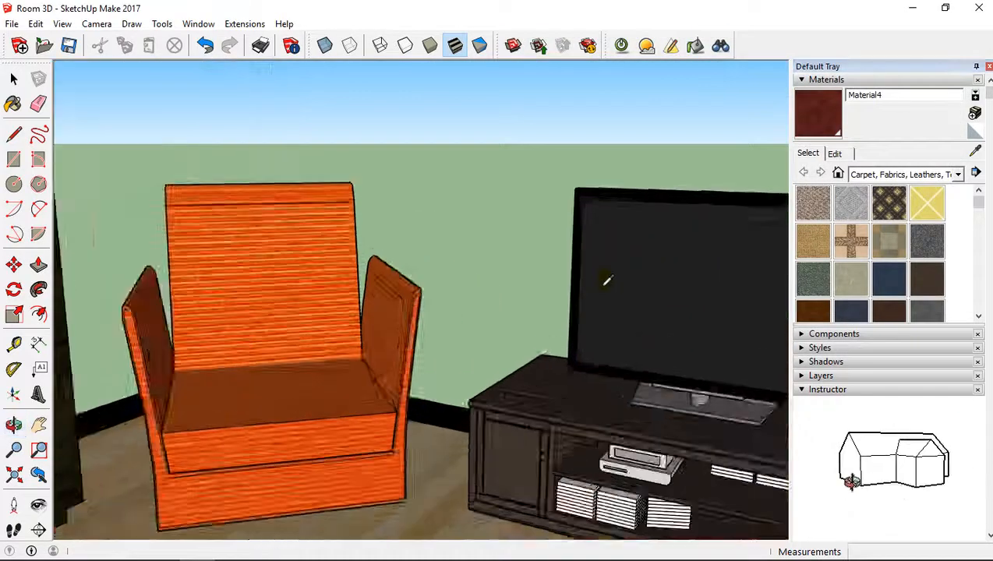
pyautogui.scroll(2, 607, 282)
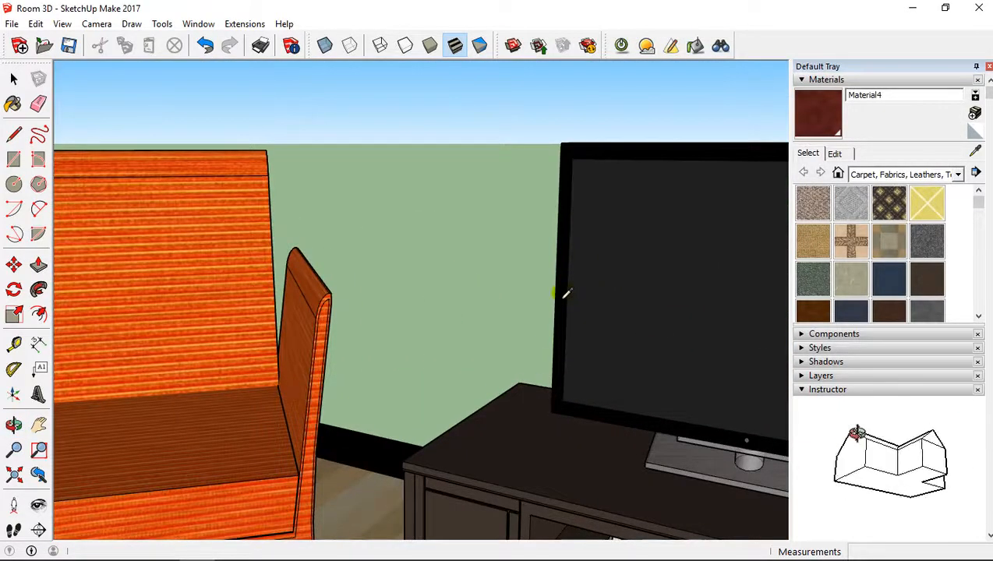
pyautogui.click(566, 293)
pyautogui.click(503, 68)
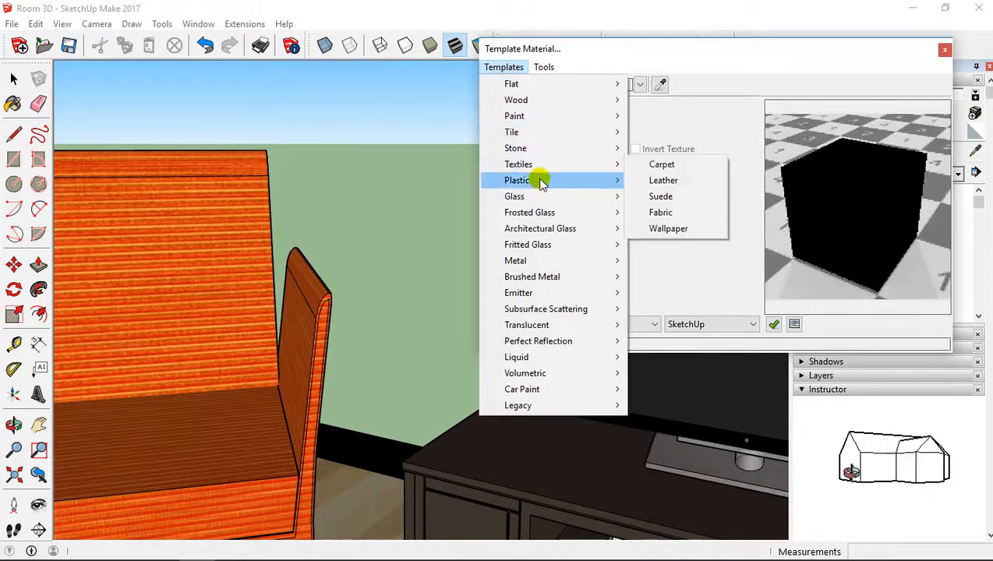
pyautogui.moveTo(553, 186)
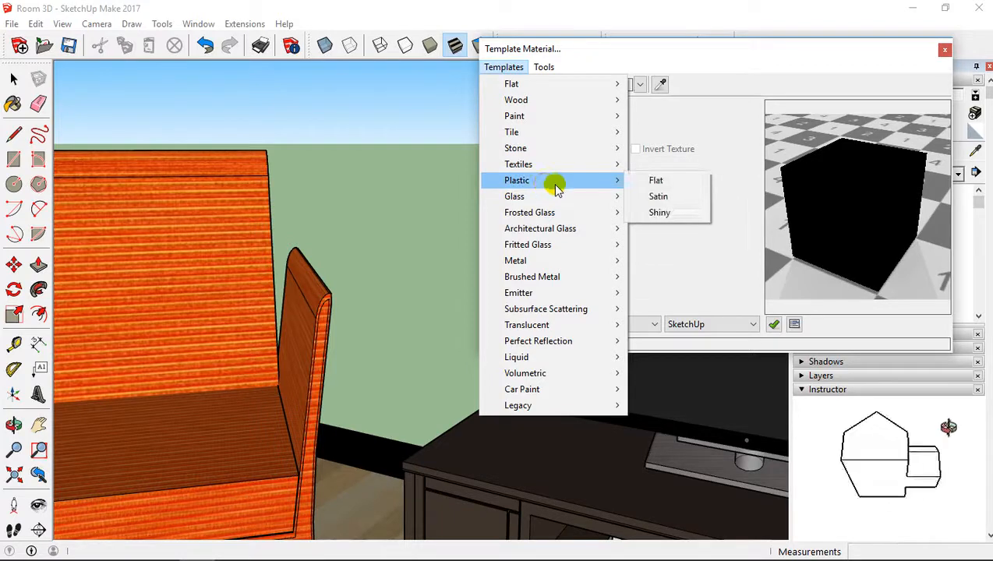
pyautogui.click(671, 187)
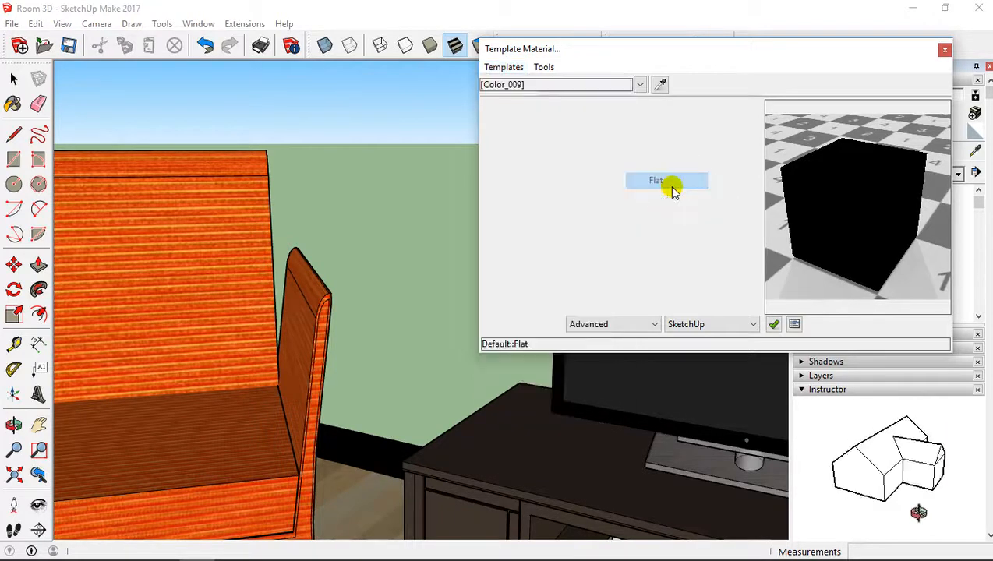
# - Switch the TV frame's material to the Shiny template from the Plastic category and close the material editor
pyautogui.click(502, 69)
pyautogui.moveTo(543, 189)
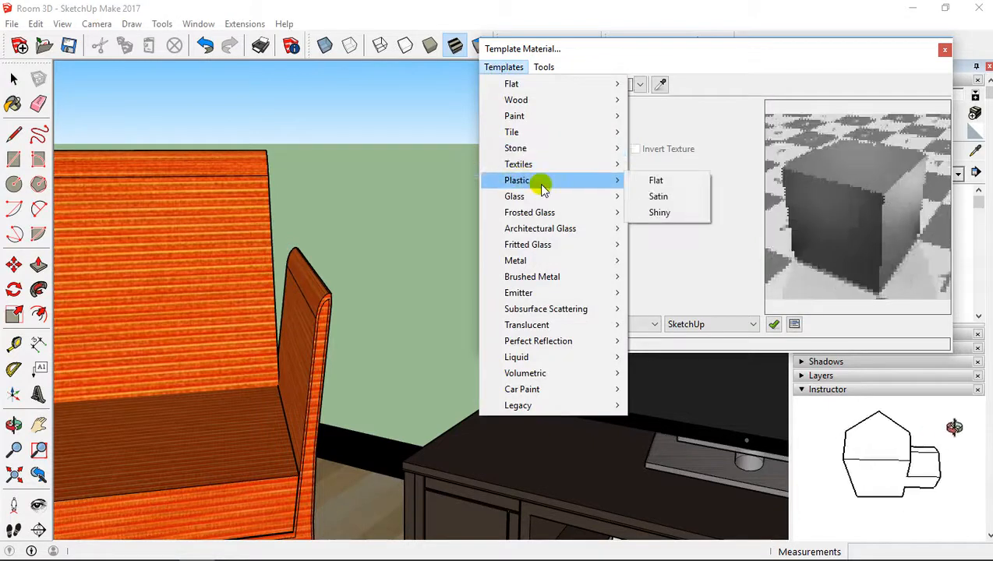
pyautogui.click(659, 196)
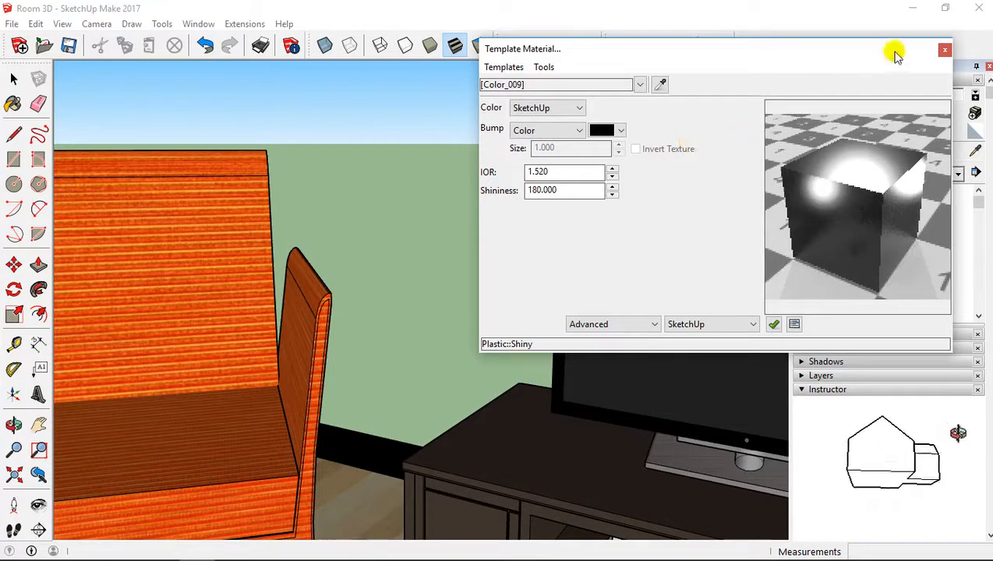
pyautogui.click(945, 52)
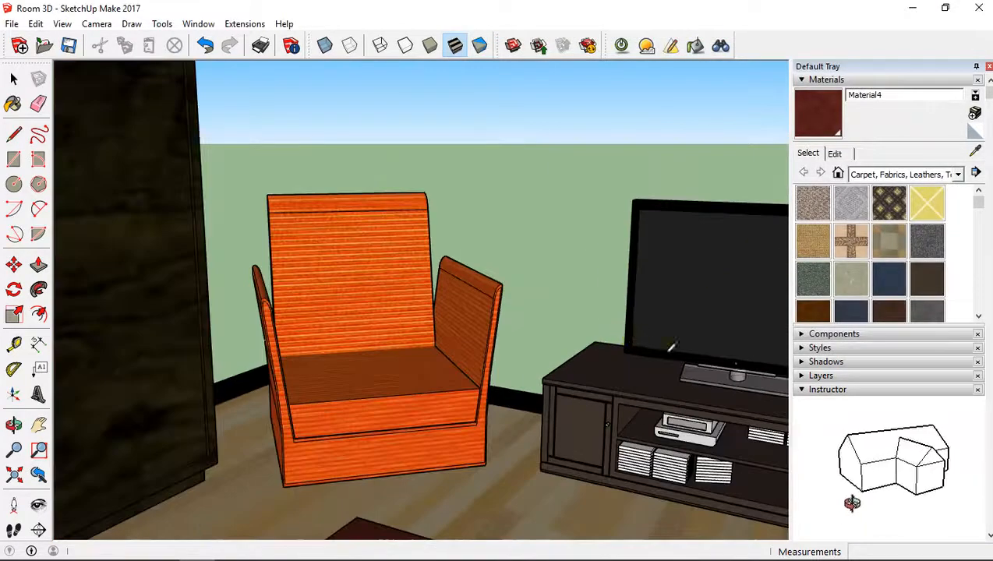
# - Apply the Shiny template from the Plastic category to the TV's gray base material, close the material editor and save the model
pyautogui.moveTo(672, 346); pyautogui.dragTo(496, 432, button='middle')
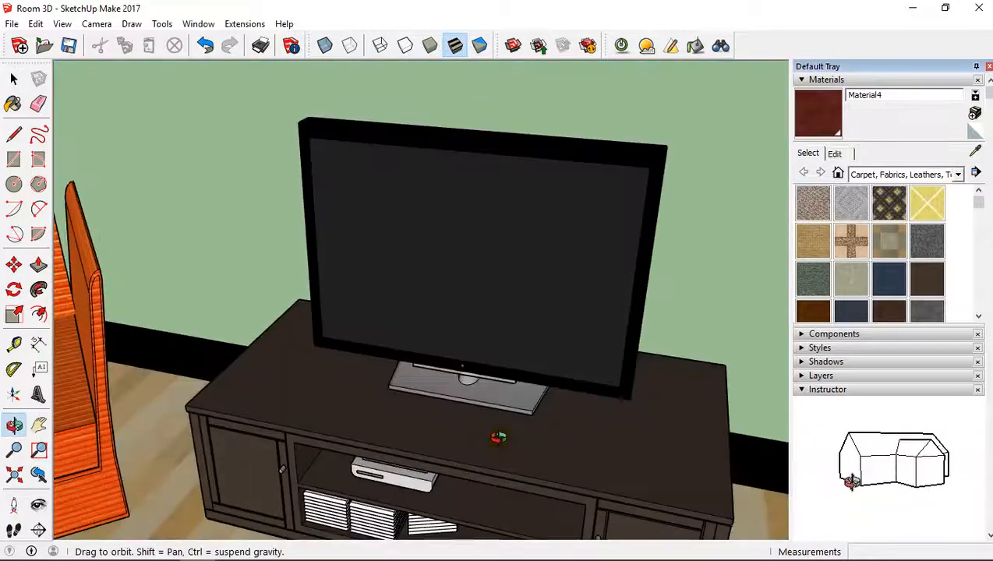
pyautogui.click(518, 396)
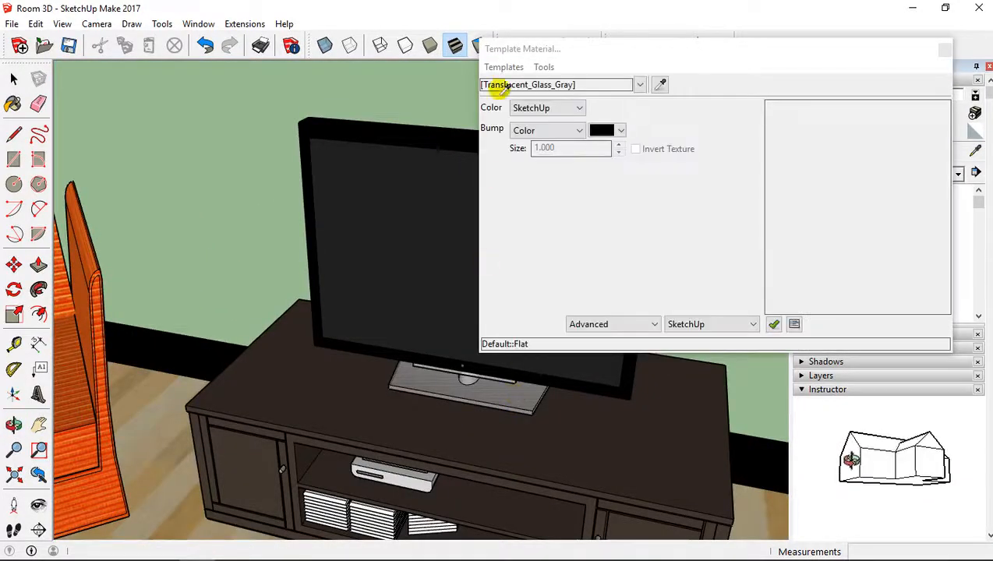
pyautogui.click(498, 68)
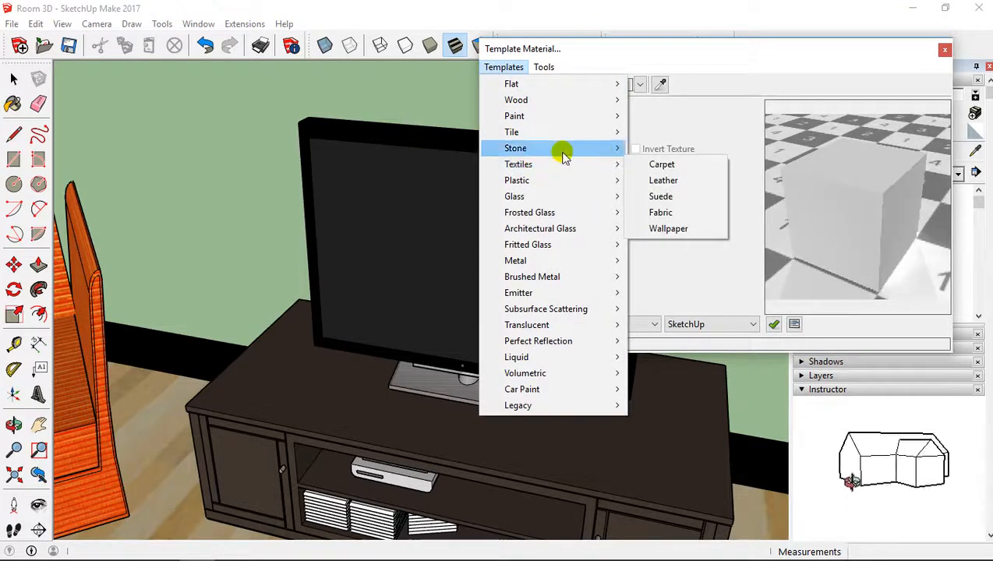
pyautogui.moveTo(546, 134)
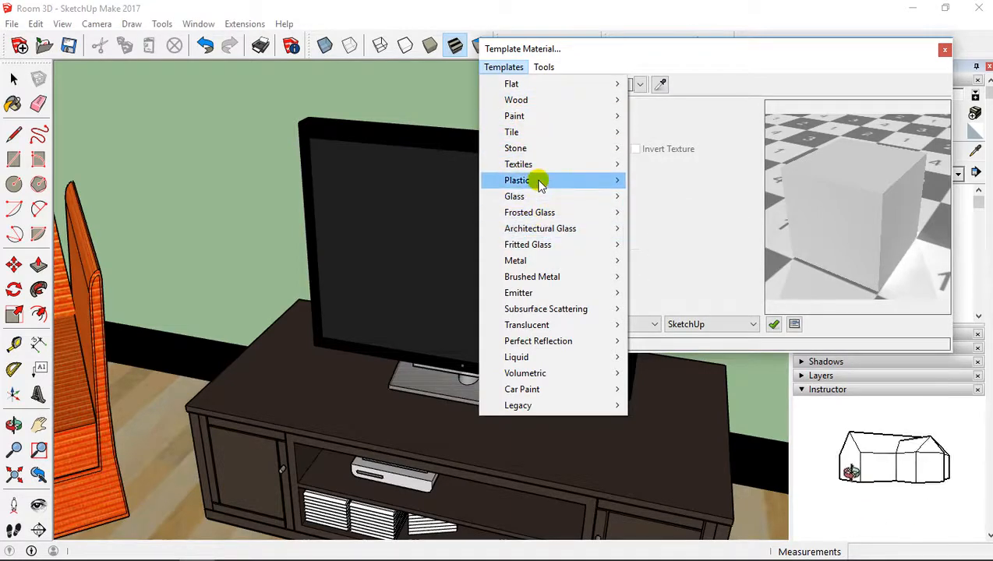
pyautogui.moveTo(536, 180)
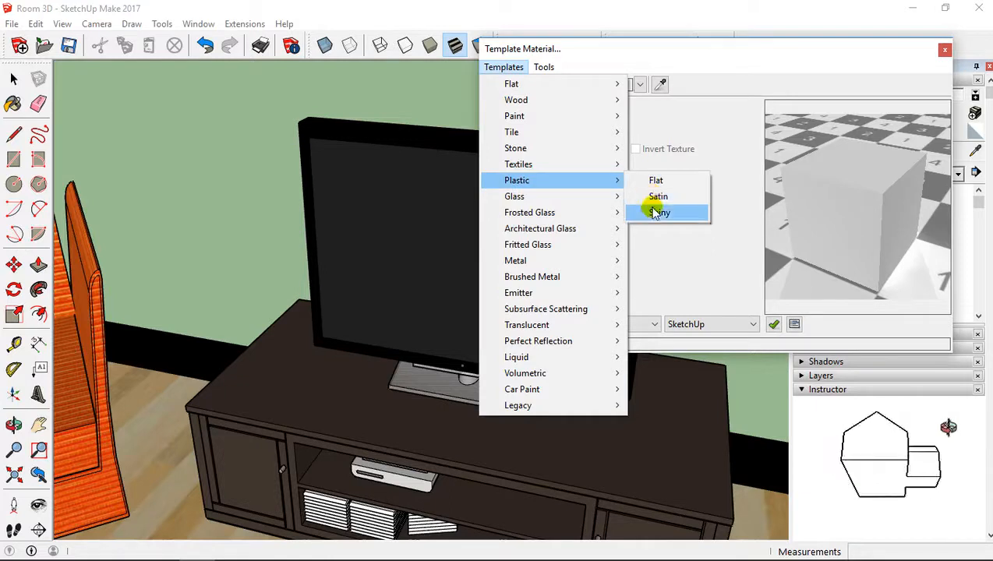
pyautogui.click(657, 213)
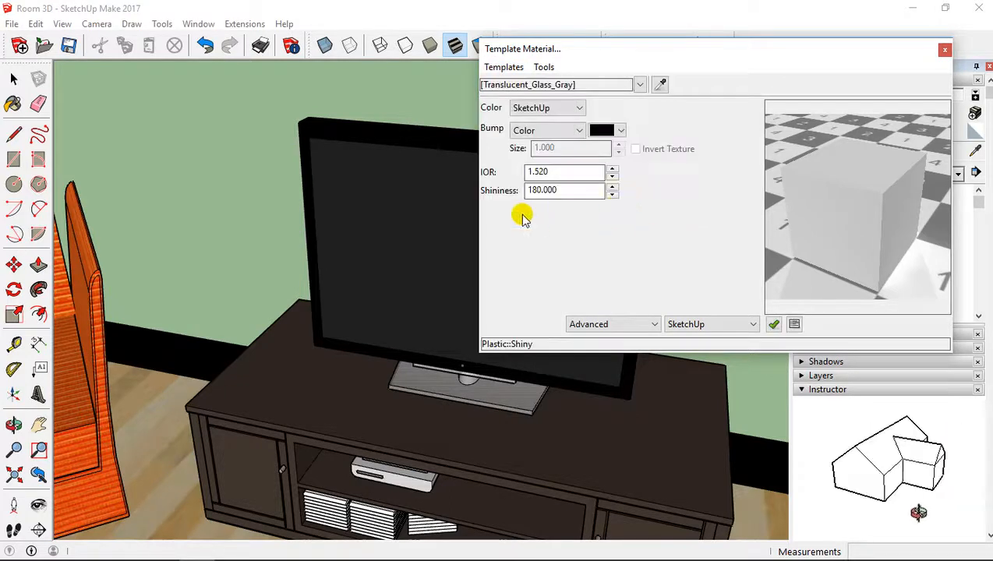
pyautogui.click(944, 51)
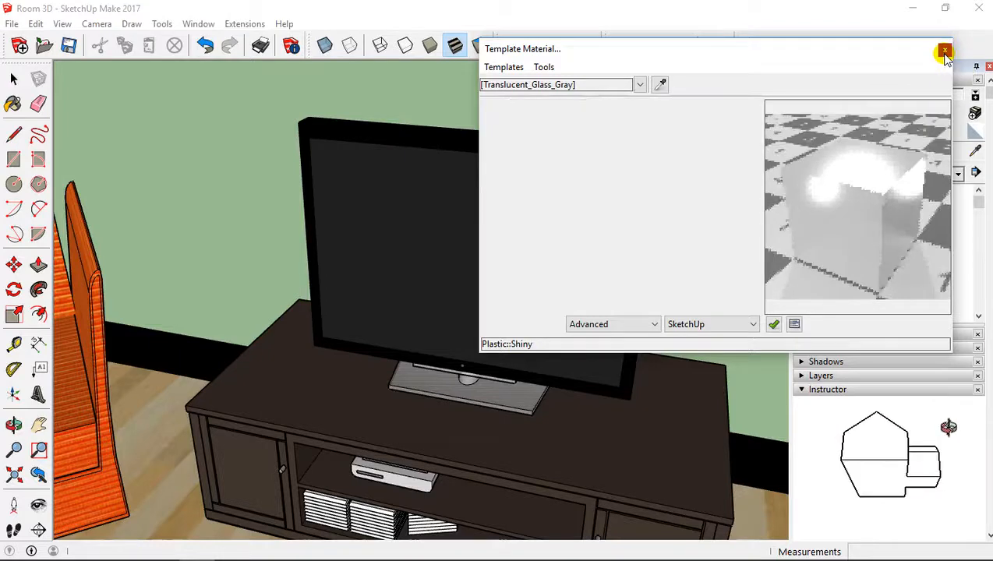
pyautogui.click(69, 48)
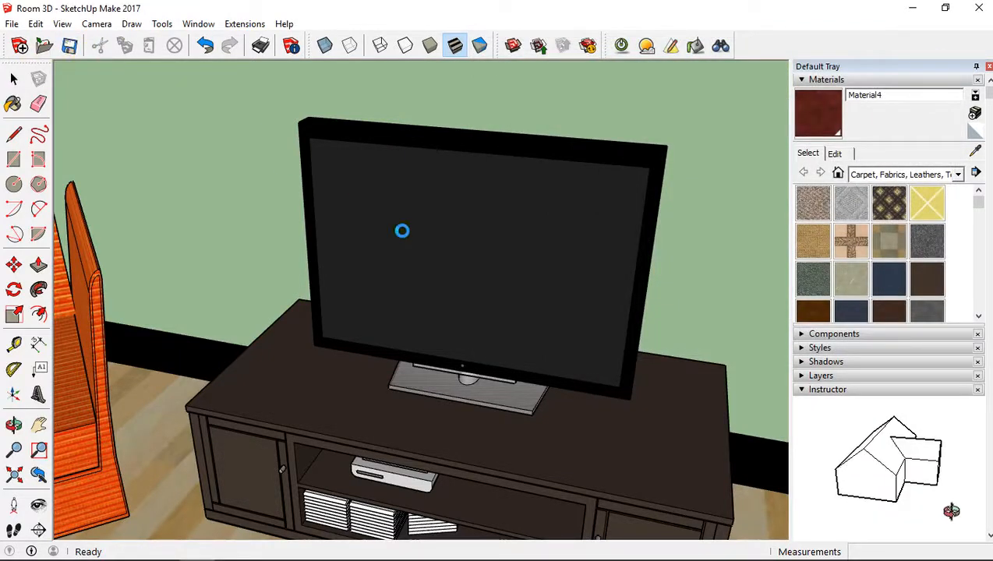
# - Apply the Flat template from the Wood category to the dark TV cabinet's material and close the material editor
pyautogui.scroll(-1, 469, 388)
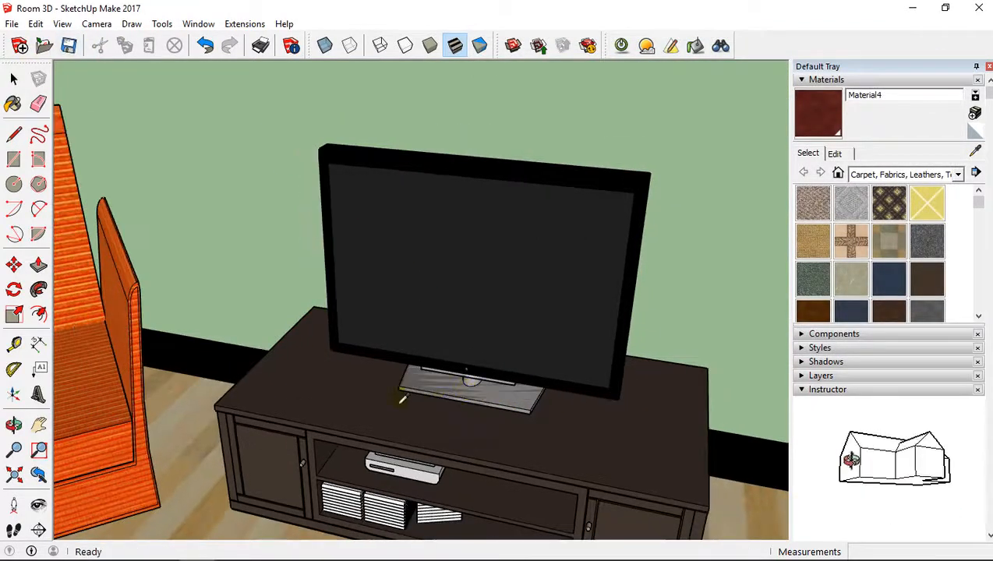
pyautogui.click(352, 399)
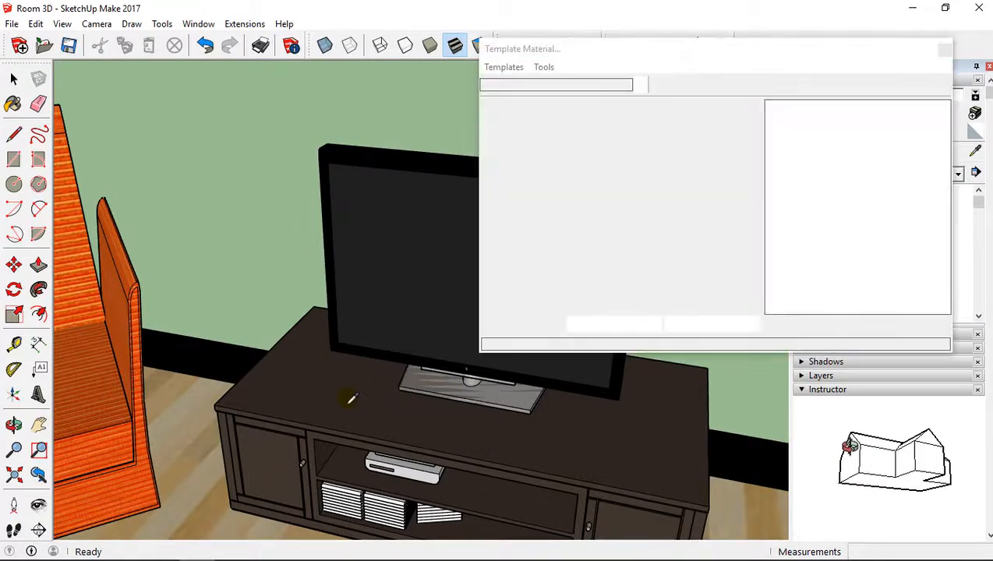
pyautogui.click(512, 73)
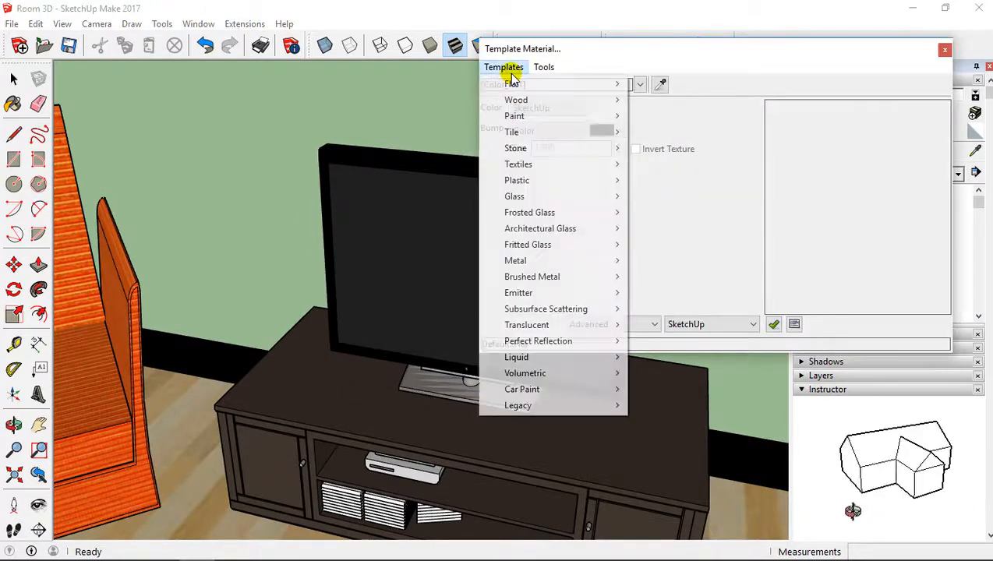
pyautogui.moveTo(516, 98)
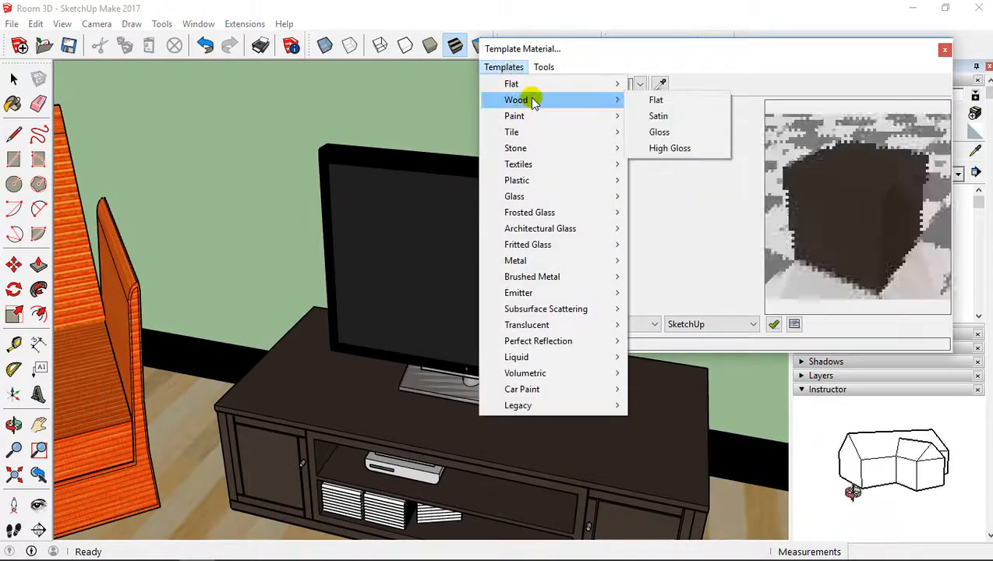
pyautogui.click(653, 102)
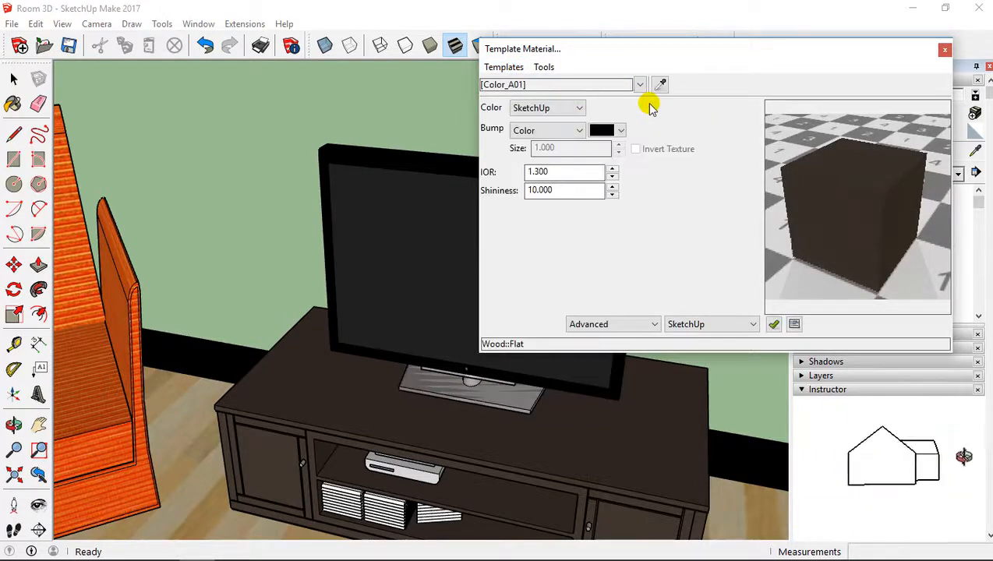
pyautogui.click(947, 51)
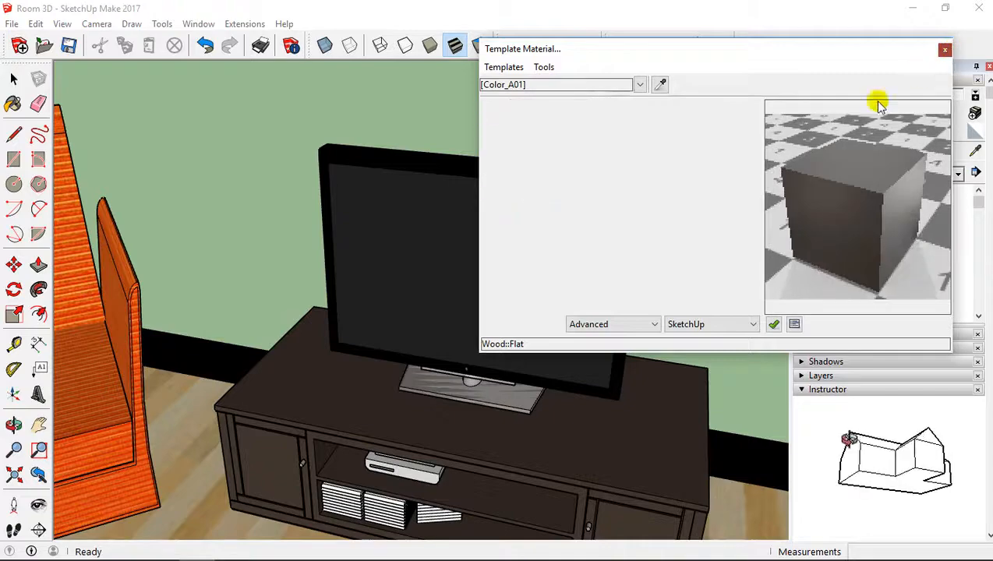
# - Apply the Flat template from the Plastic category to the white planter's material and close the material editor
pyautogui.moveTo(656, 372); pyautogui.dragTo(409, 209, button='middle')
pyautogui.moveTo(383, 259); pyautogui.dragTo(523, 252, button='middle')
pyautogui.click(524, 252)
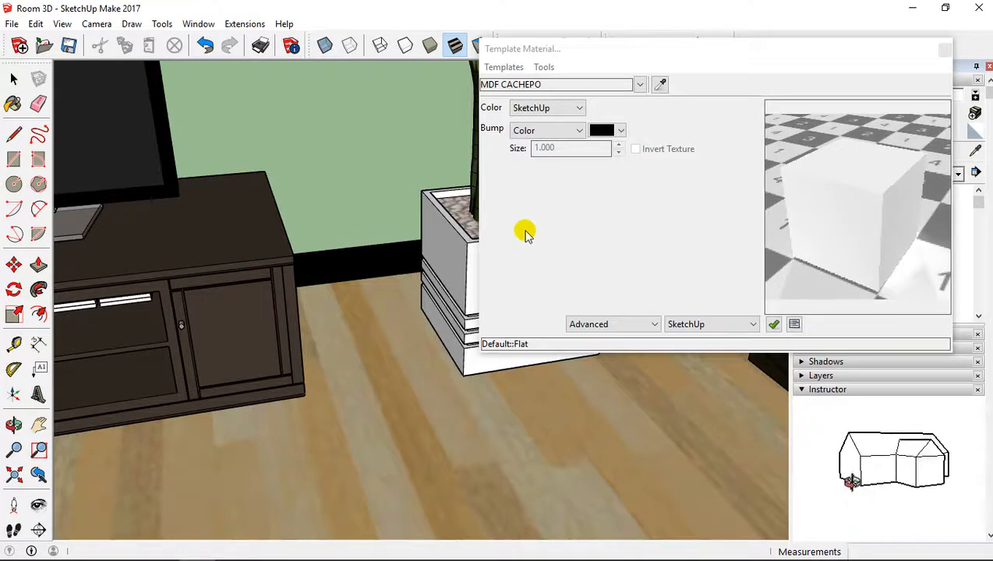
pyautogui.click(499, 68)
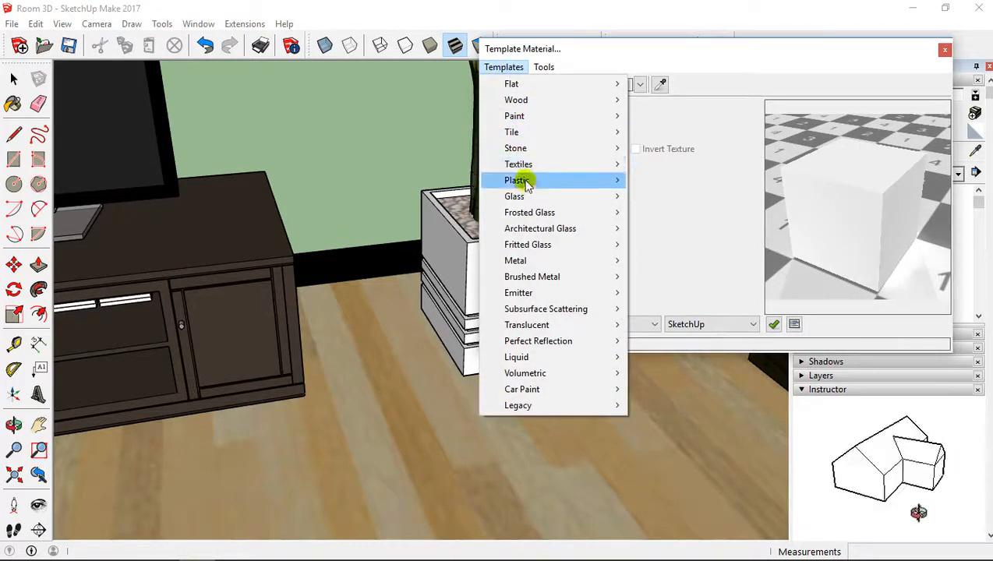
pyautogui.moveTo(606, 180)
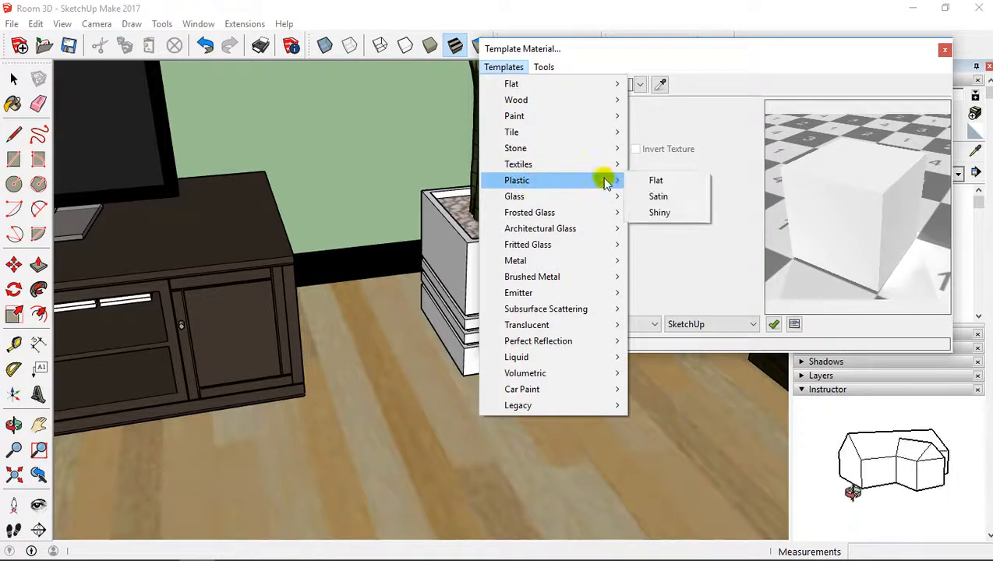
pyautogui.click(671, 183)
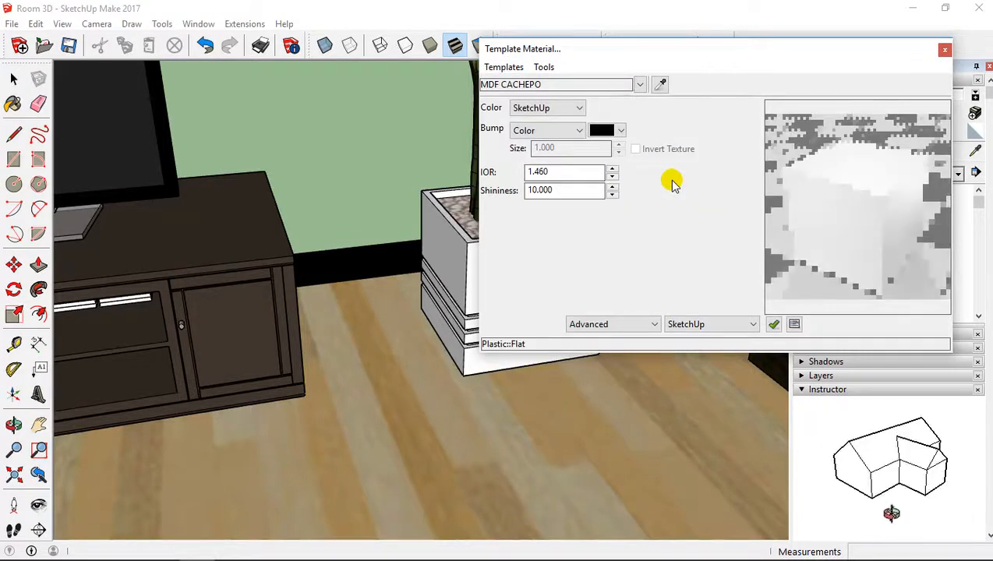
pyautogui.click(945, 51)
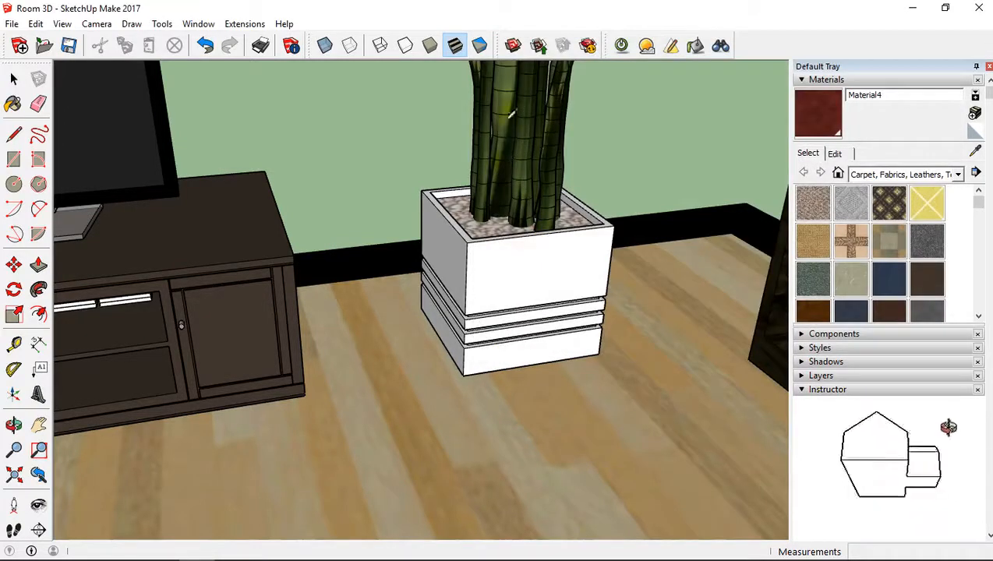
pyautogui.click(514, 160)
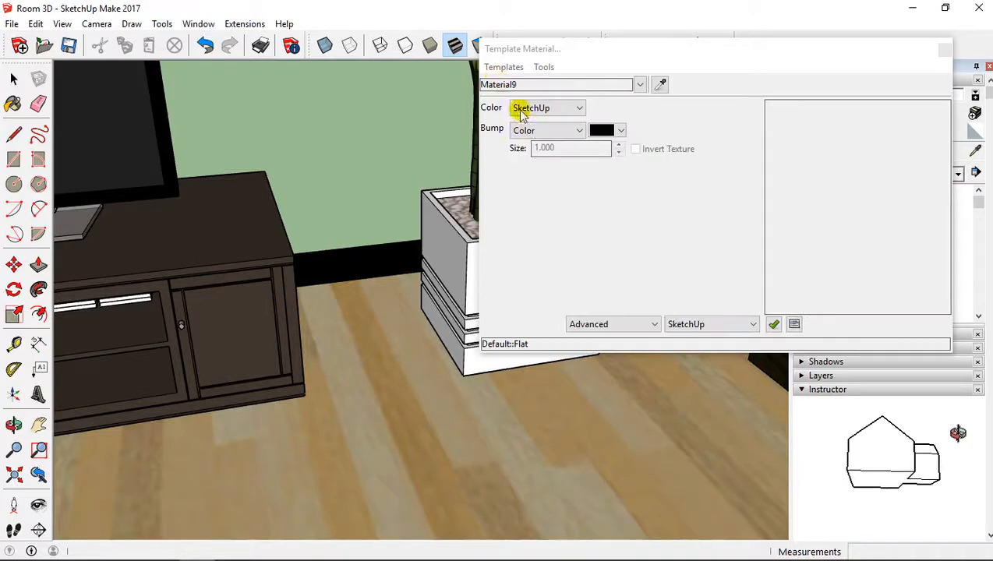
pyautogui.click(500, 68)
pyautogui.moveTo(515, 116)
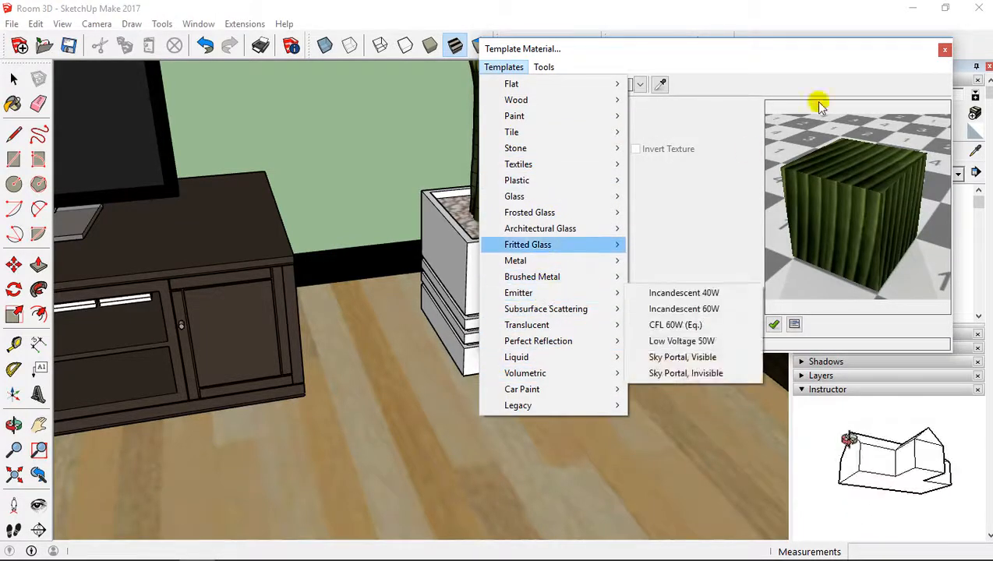
pyautogui.click(944, 50)
# - Apply the Flat template from the Wood category to the material of the dark wooden shelf unit beside the planter
pyautogui.moveTo(575, 244); pyautogui.dragTo(604, 247, button='middle')
pyautogui.scroll(-5, 604, 249)
pyautogui.moveTo(567, 289); pyautogui.dragTo(515, 293, button='middle')
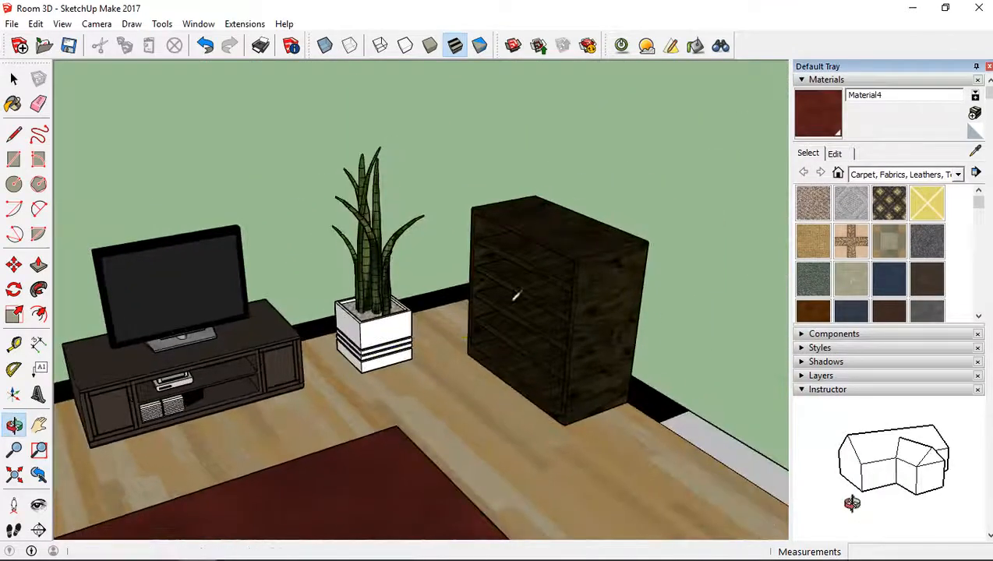
pyautogui.click(570, 243)
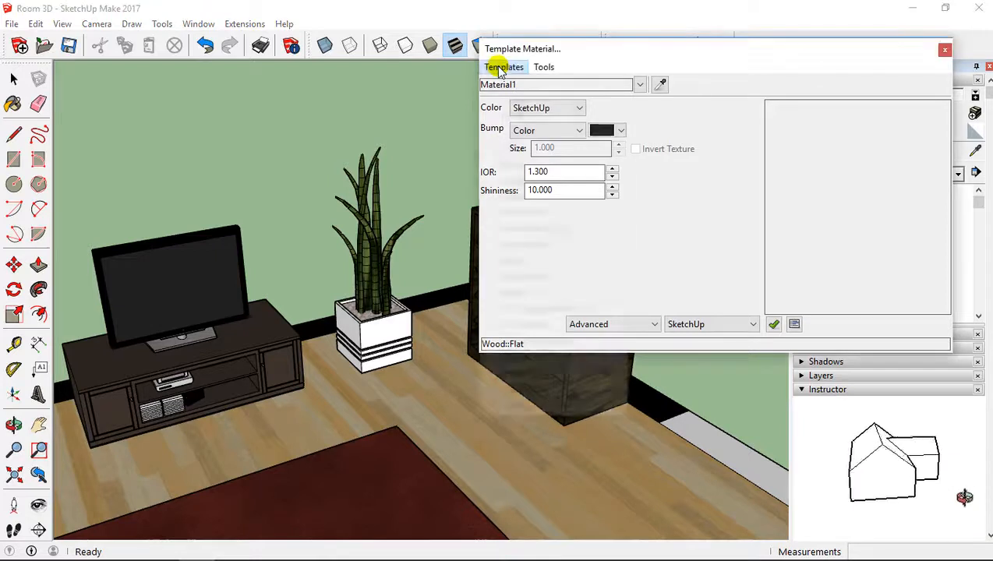
pyautogui.click(502, 67)
pyautogui.moveTo(531, 99)
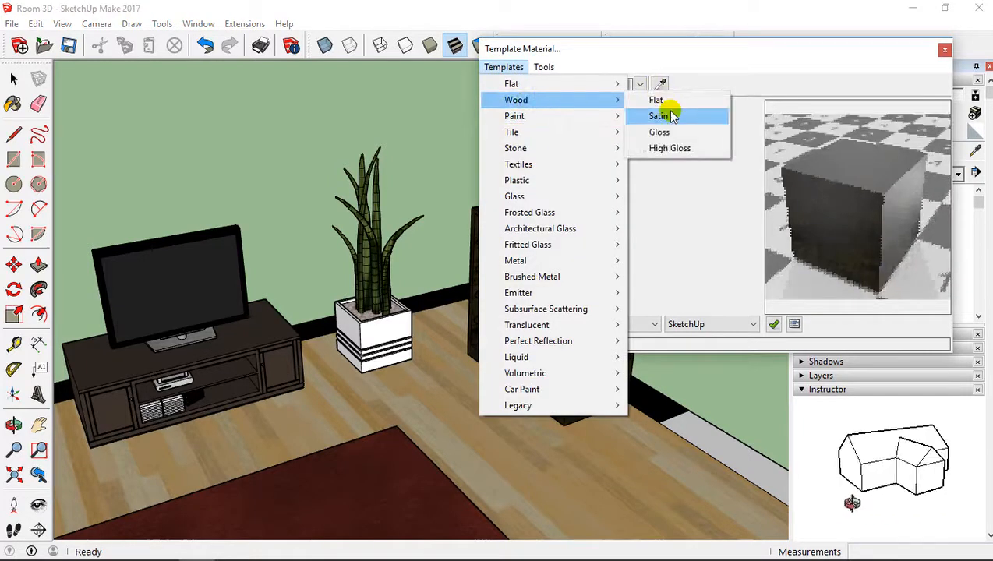
pyautogui.click(667, 100)
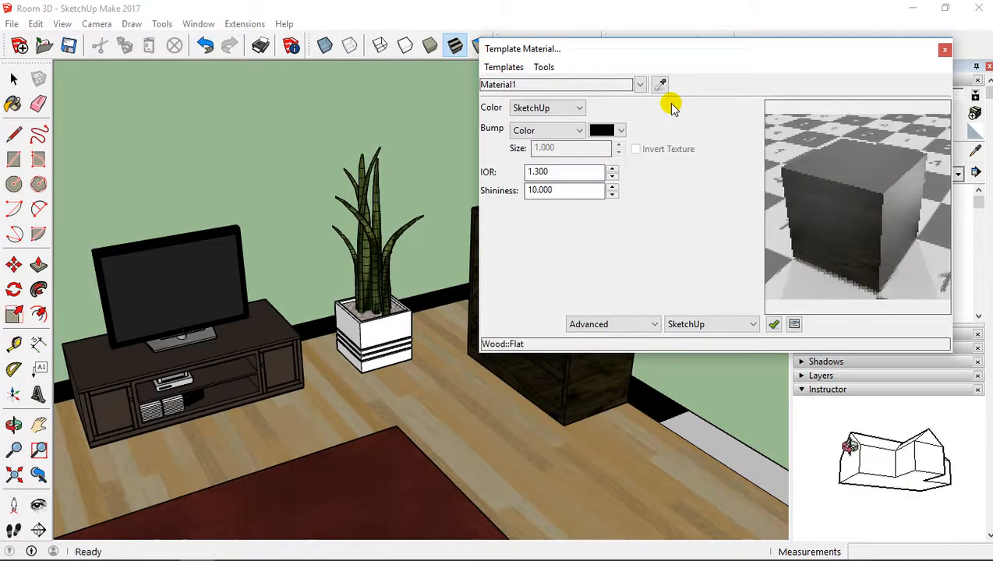
# - Set the shelf unit material's bump source to SketchUp with a size of 1.2 and close the material editor
pyautogui.click(554, 132)
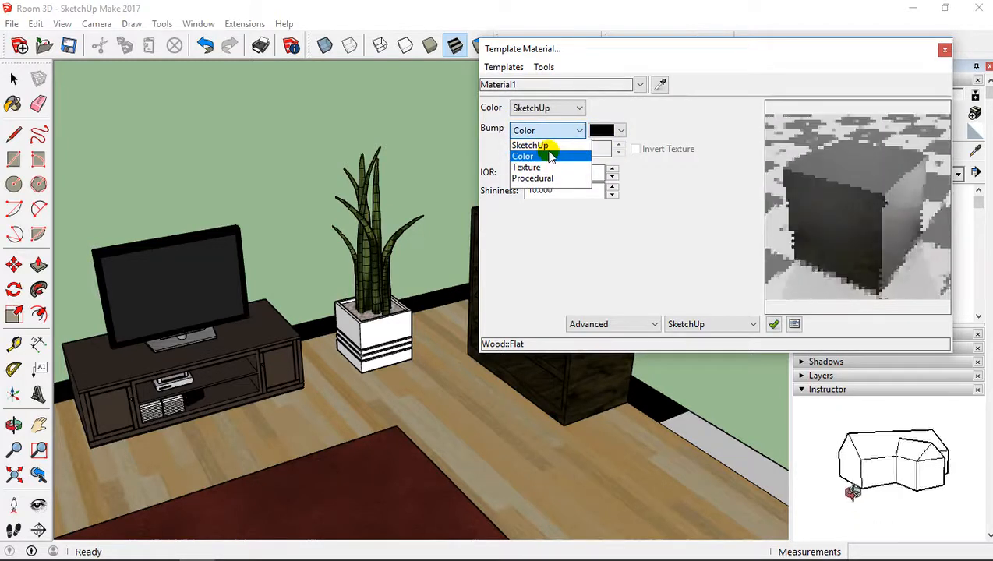
pyautogui.click(548, 147)
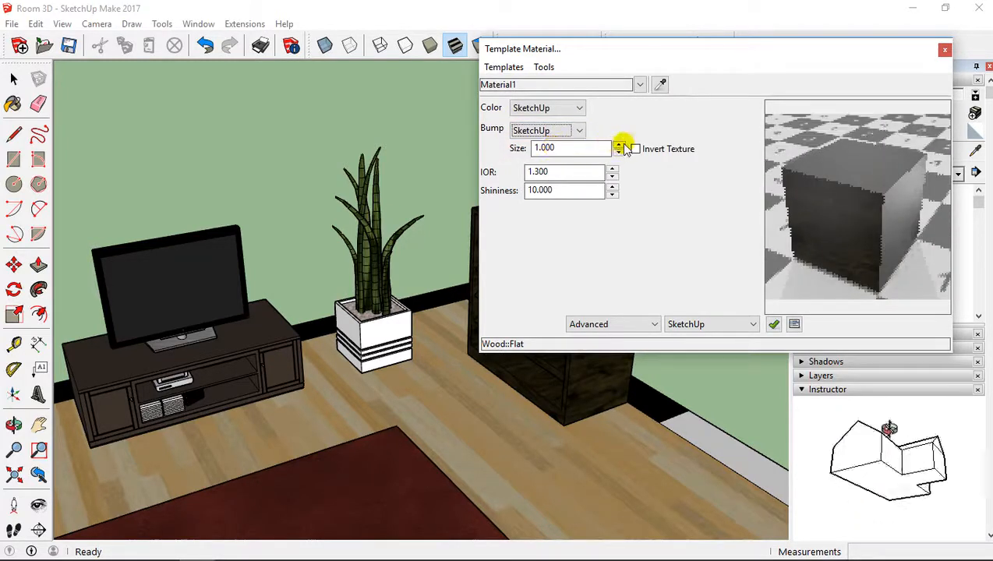
pyautogui.click(943, 50)
# - Check the template material settings of the second dark shelf unit near the bed, then close the material editor
pyautogui.moveTo(413, 234); pyautogui.dragTo(546, 238, button='middle')
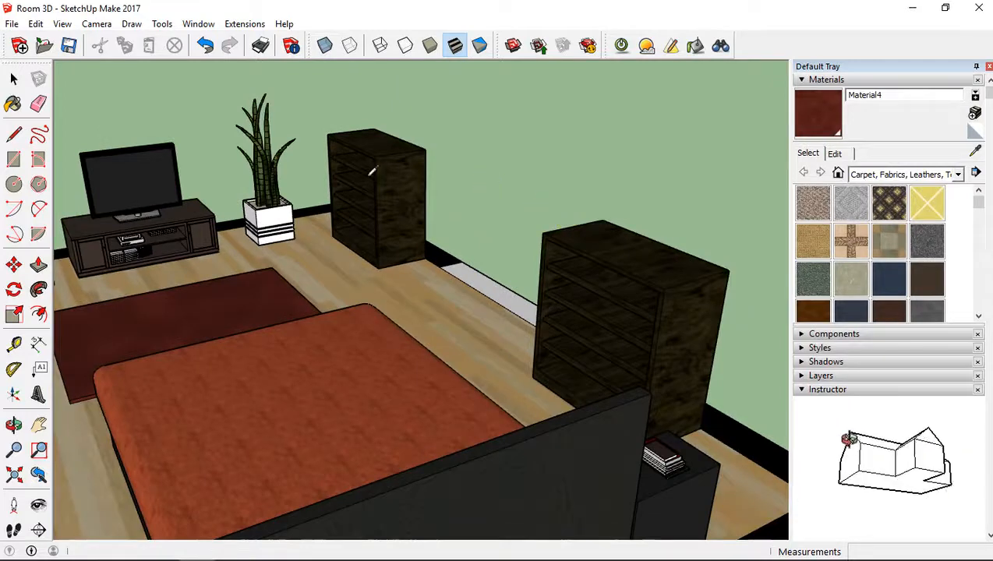
pyautogui.scroll(2, 396, 179)
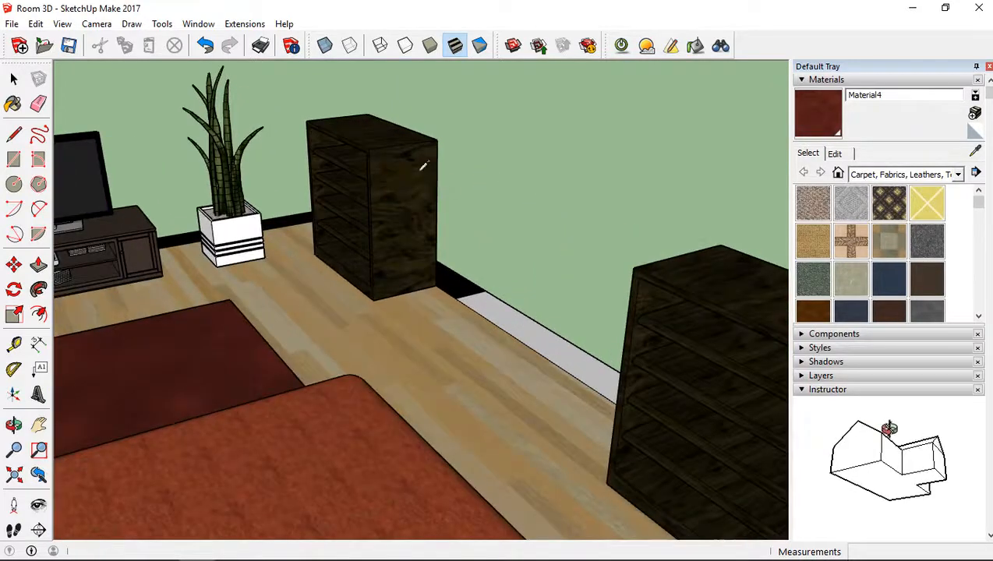
pyautogui.click(721, 267)
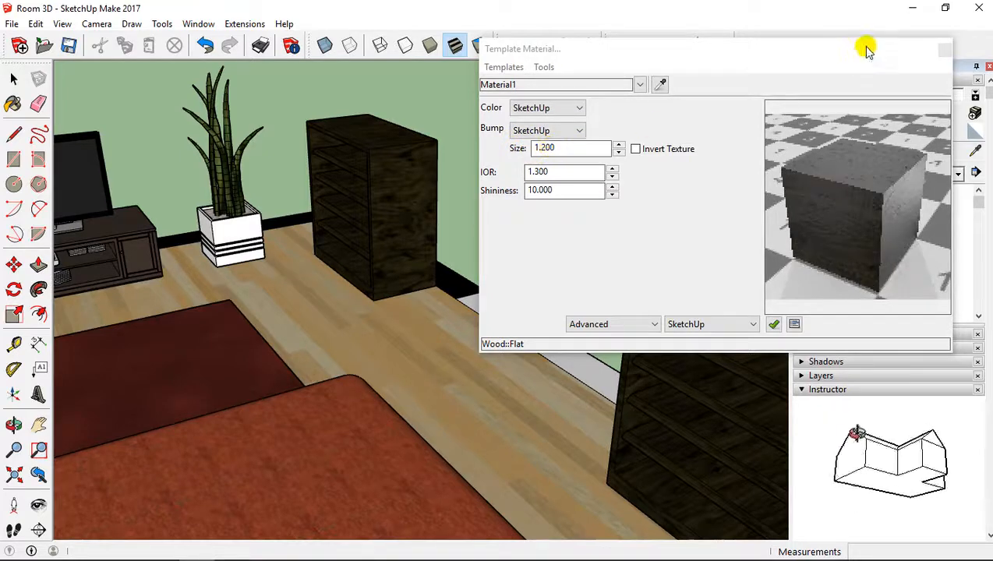
pyautogui.click(944, 49)
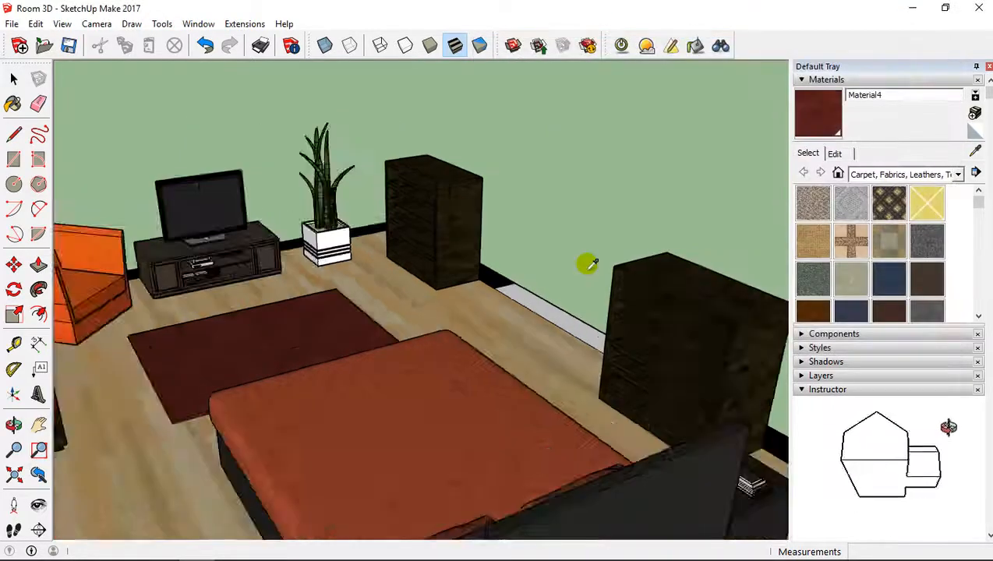
# - Apply the Carpet template from the Textiles category to the dark red rug's material
pyautogui.scroll(-6, 588, 265)
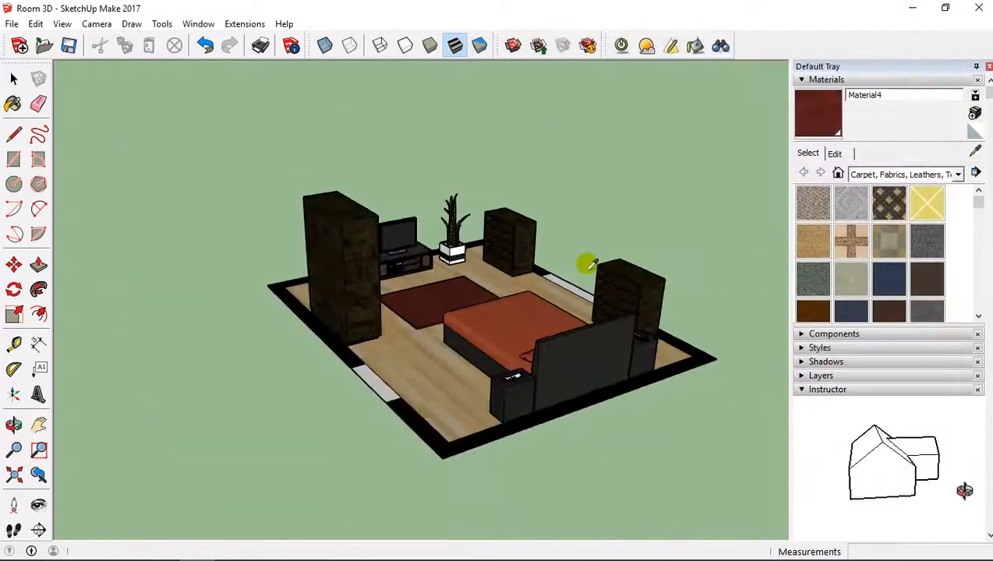
pyautogui.moveTo(588, 264)
pyautogui.mouseDown(button='middle')
pyautogui.moveTo(462, 290)
pyautogui.moveTo(415, 289)
pyautogui.moveTo(507, 284)
pyautogui.moveTo(350, 294)
pyautogui.mouseUp(button='middle')
pyautogui.scroll(8, 454, 343)
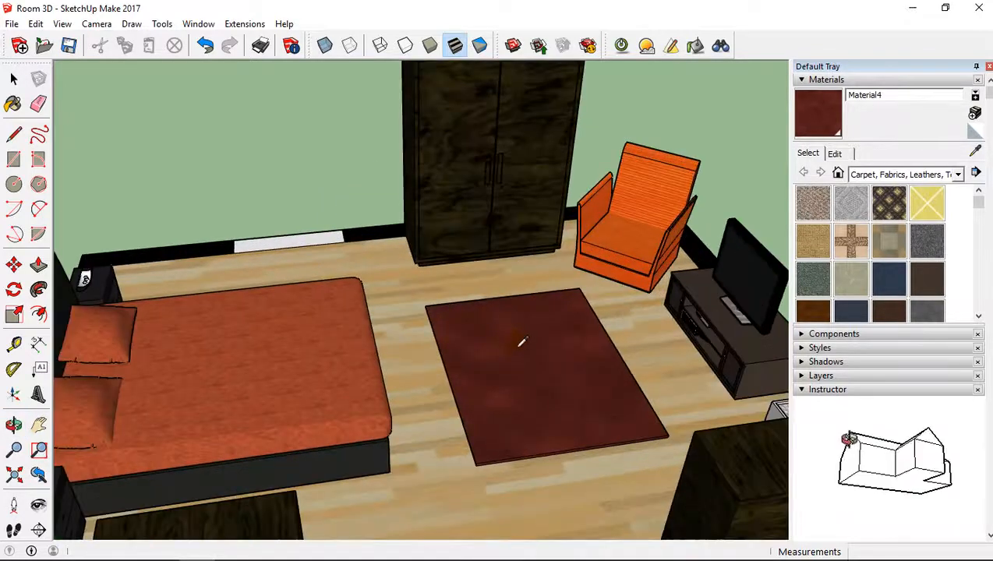
pyautogui.click(522, 341)
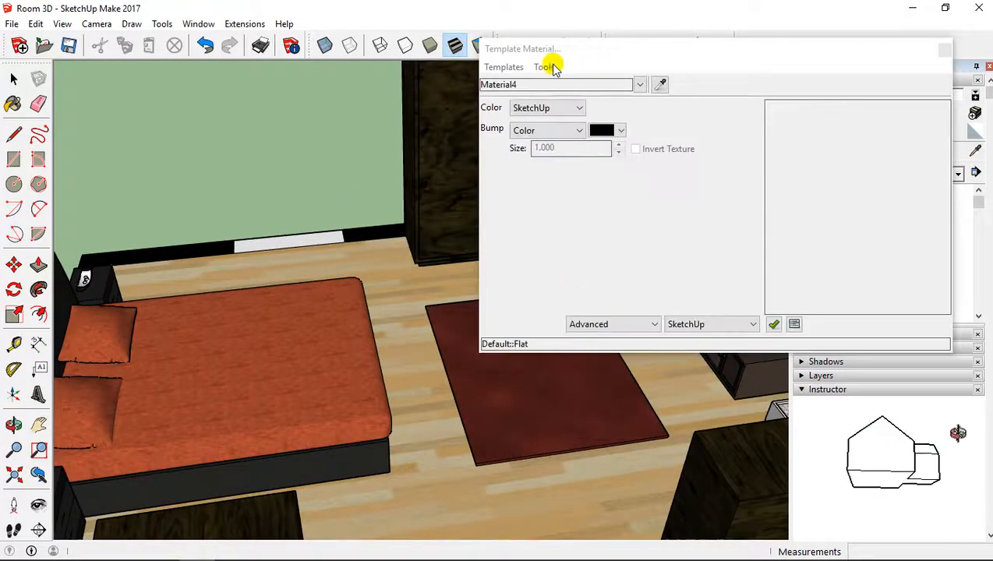
pyautogui.click(511, 68)
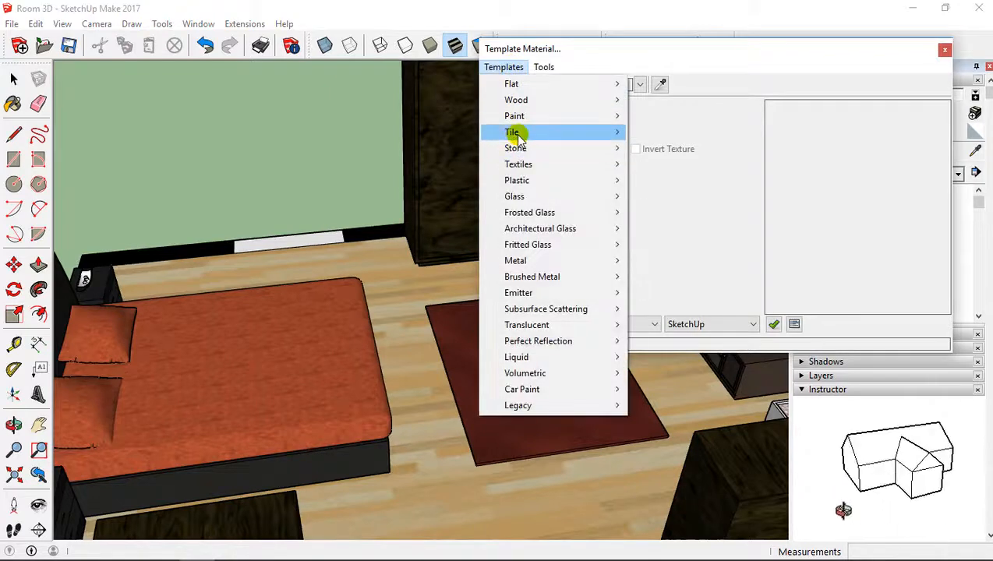
pyautogui.moveTo(527, 166)
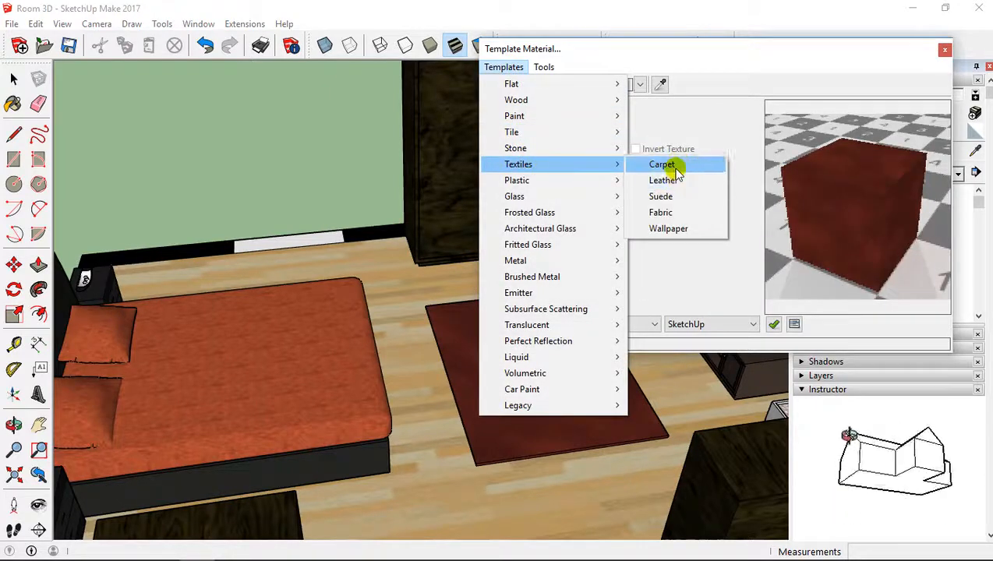
pyautogui.click(678, 162)
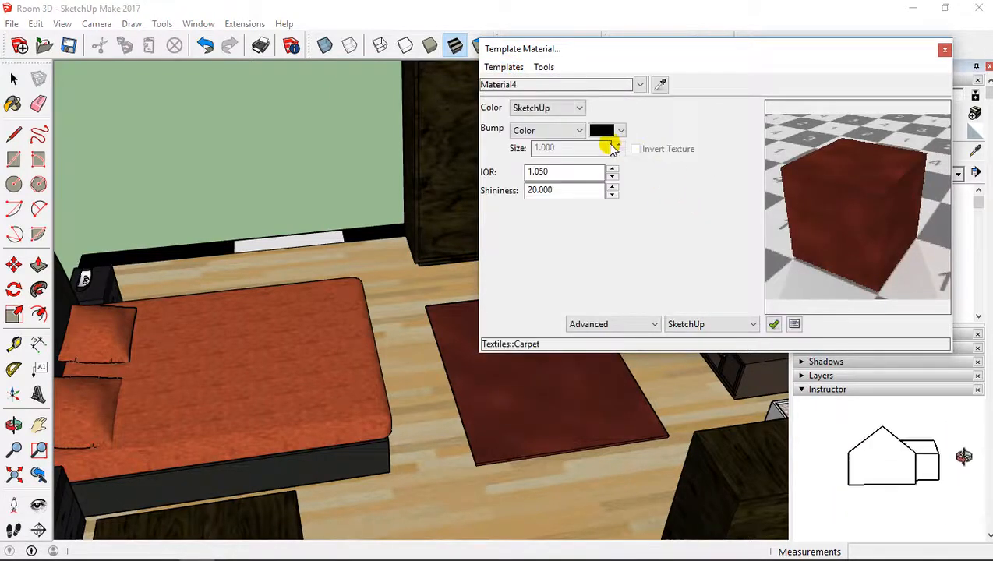
# - Set the rug material's bump source to SketchUp with a size of 1.4 and close the material editor
pyautogui.click(530, 107)
pyautogui.click(528, 122)
pyautogui.click(529, 130)
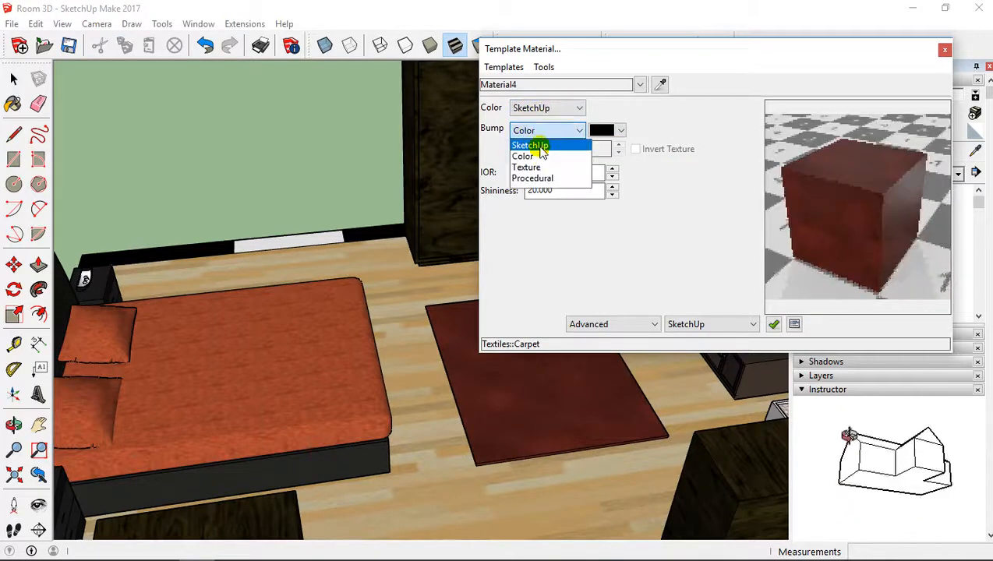
pyautogui.click(540, 147)
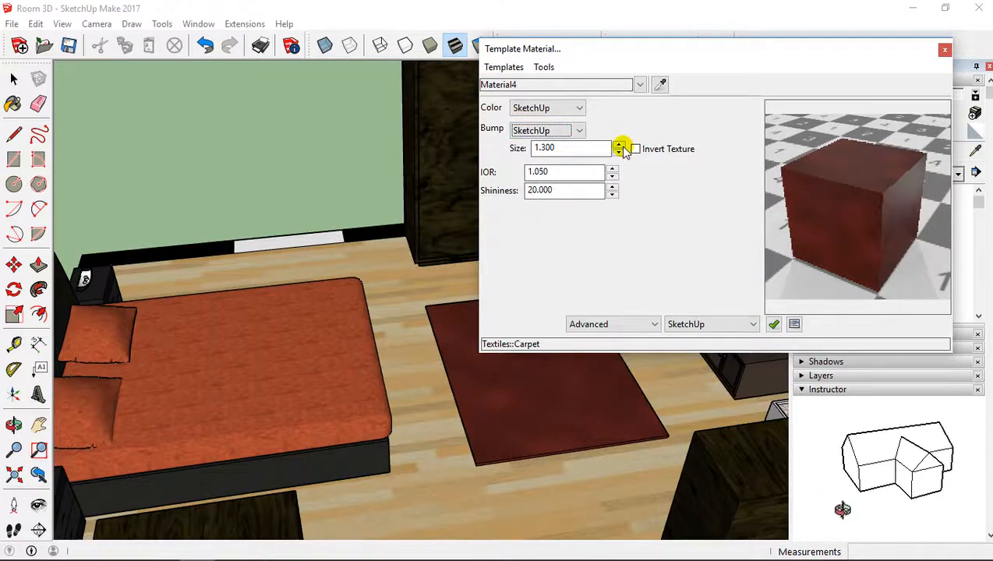
pyautogui.click(619, 144)
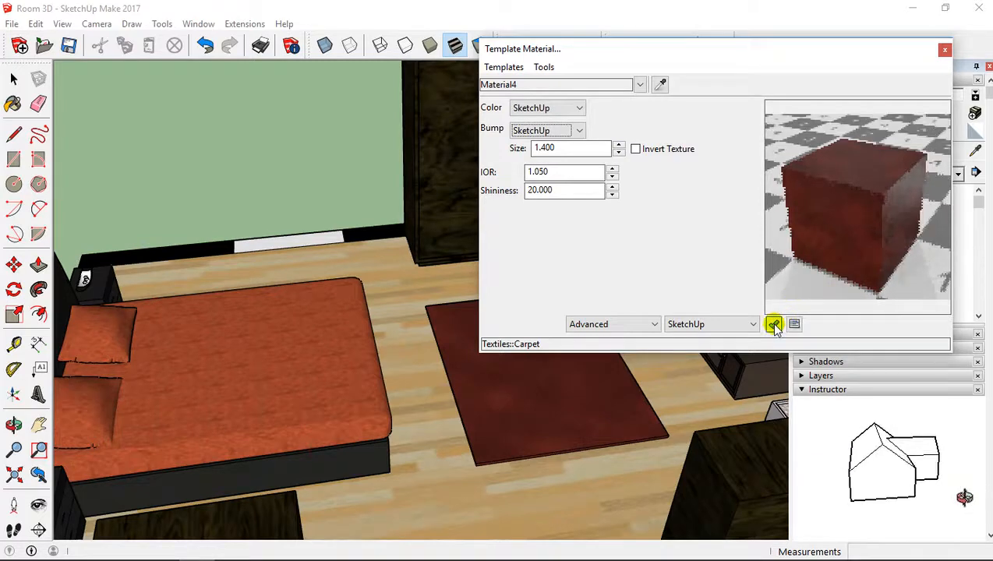
pyautogui.click(943, 51)
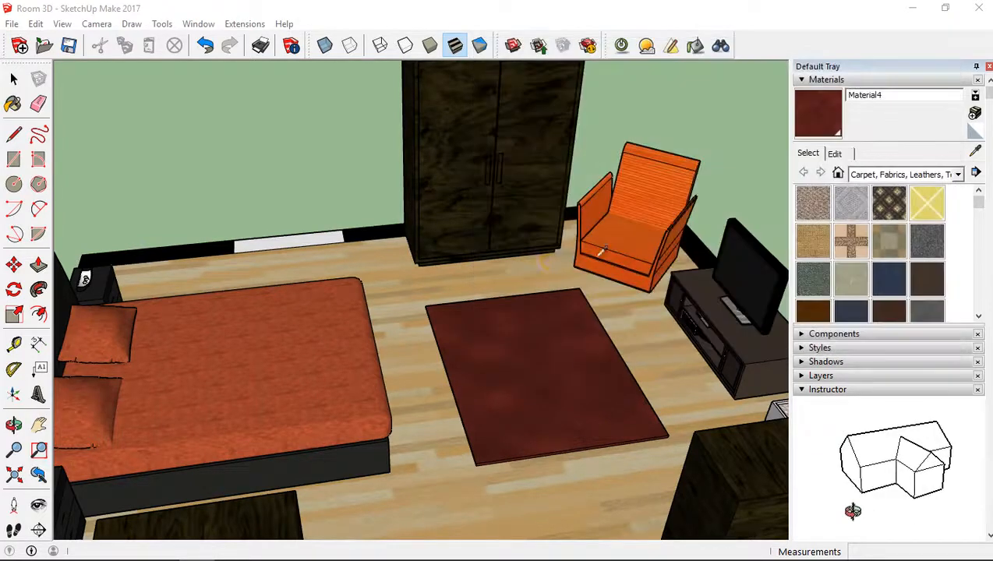
# - Apply the Satin template from the Wood category to the light wood floor material and close the material editor
pyautogui.moveTo(549, 259); pyautogui.dragTo(466, 275, button='middle')
pyautogui.scroll(3, 471, 288)
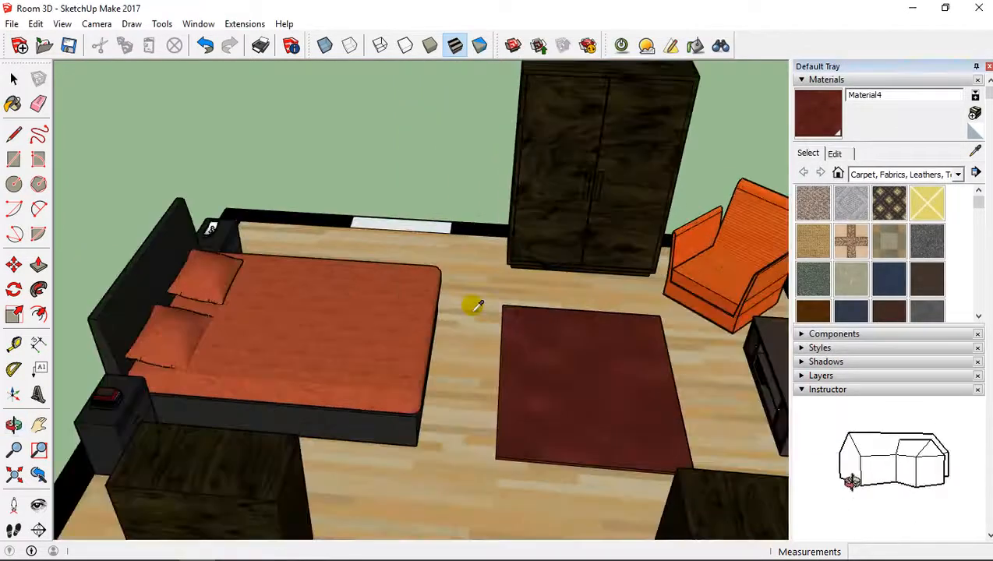
pyautogui.click(482, 321)
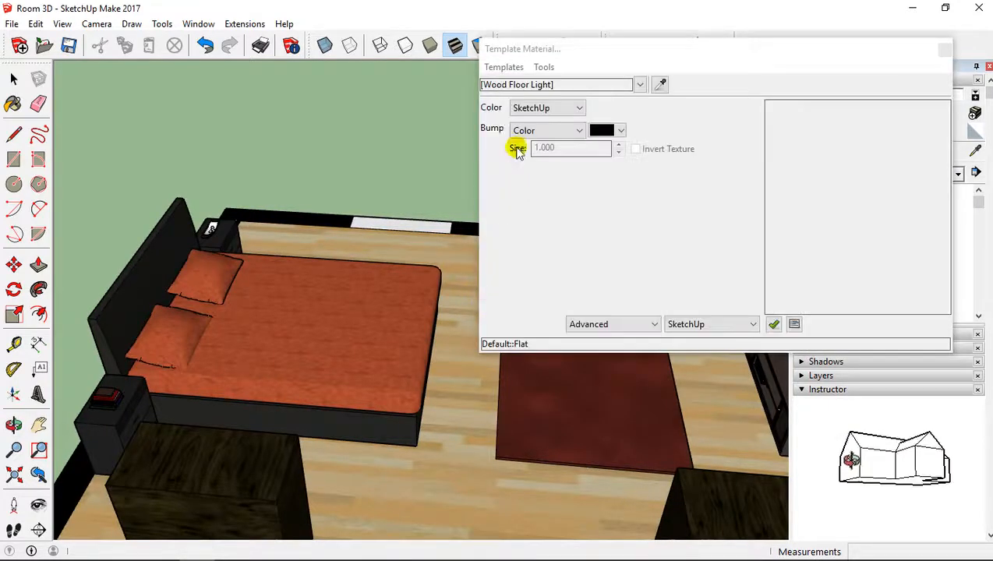
pyautogui.click(492, 68)
pyautogui.moveTo(542, 102)
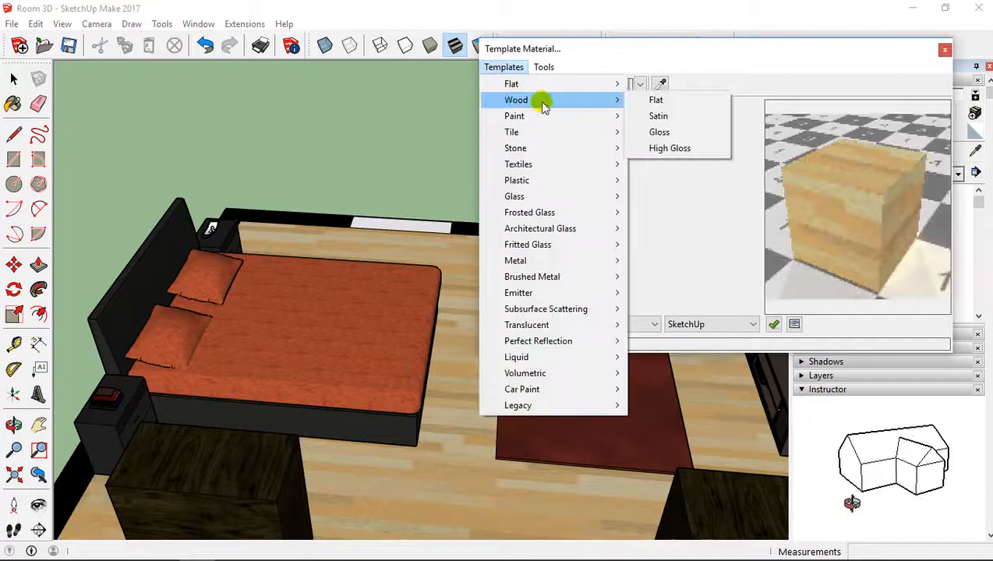
pyautogui.click(658, 117)
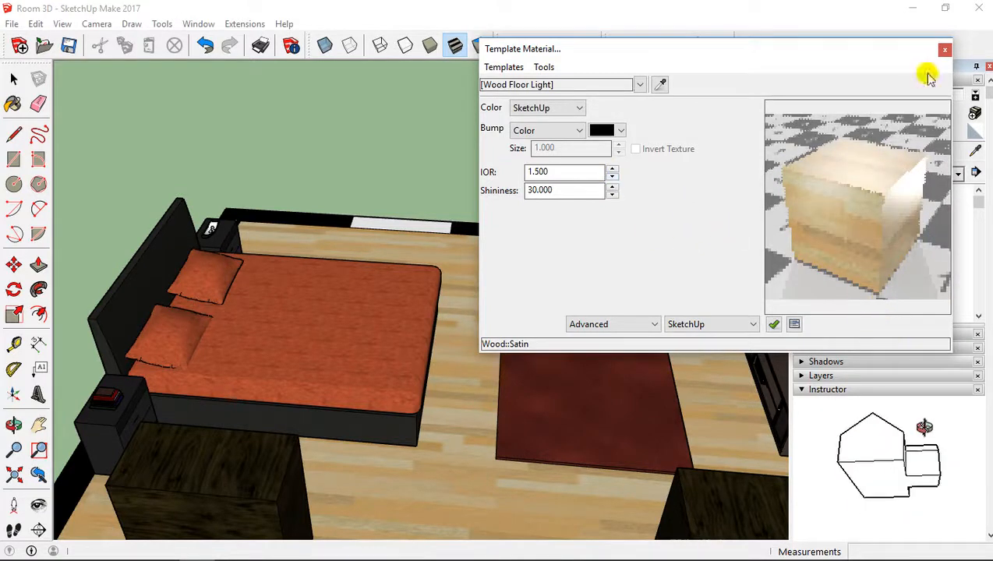
pyautogui.click(945, 53)
pyautogui.scroll(-5, 423, 343)
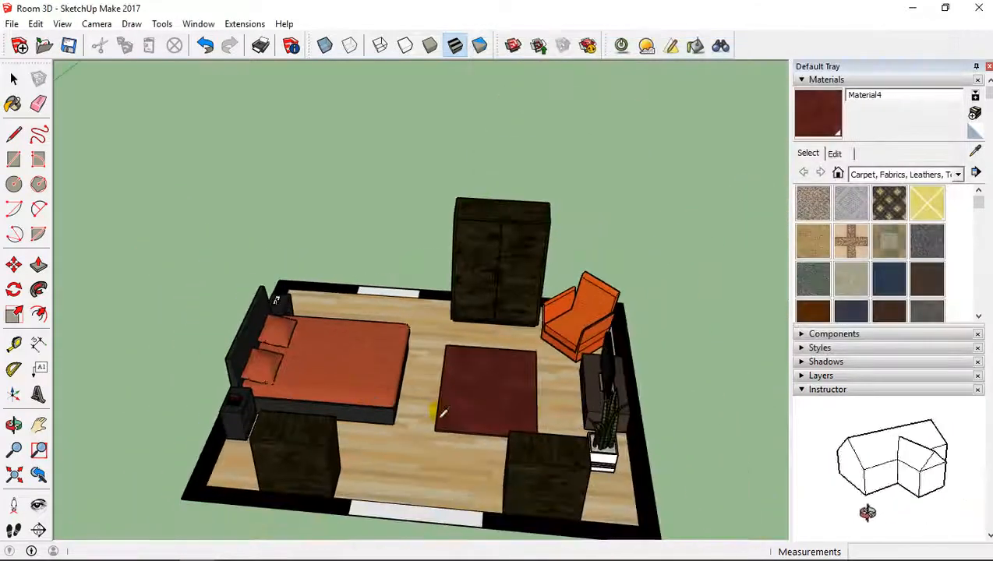
pyautogui.moveTo(444, 410); pyautogui.dragTo(479, 434, button='middle')
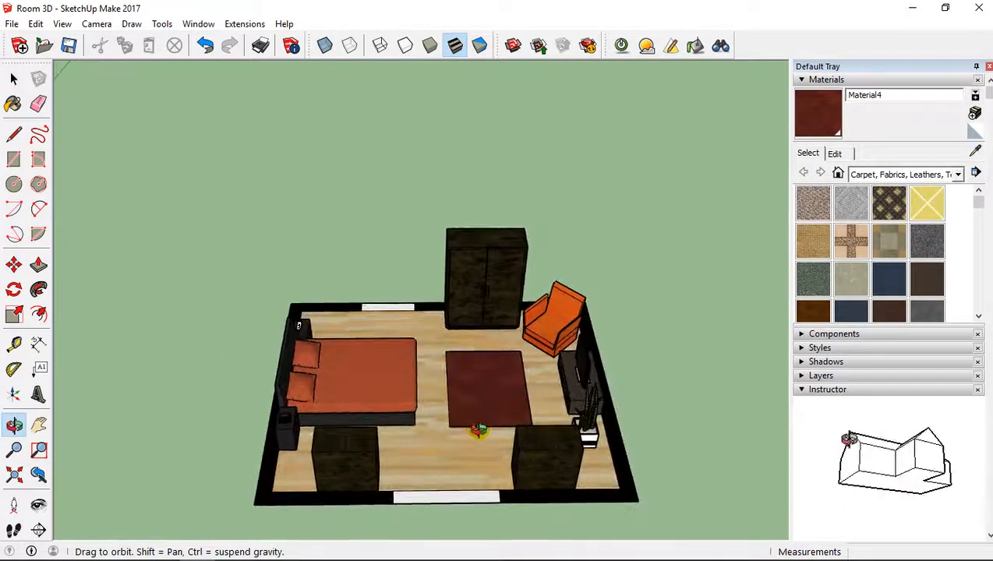